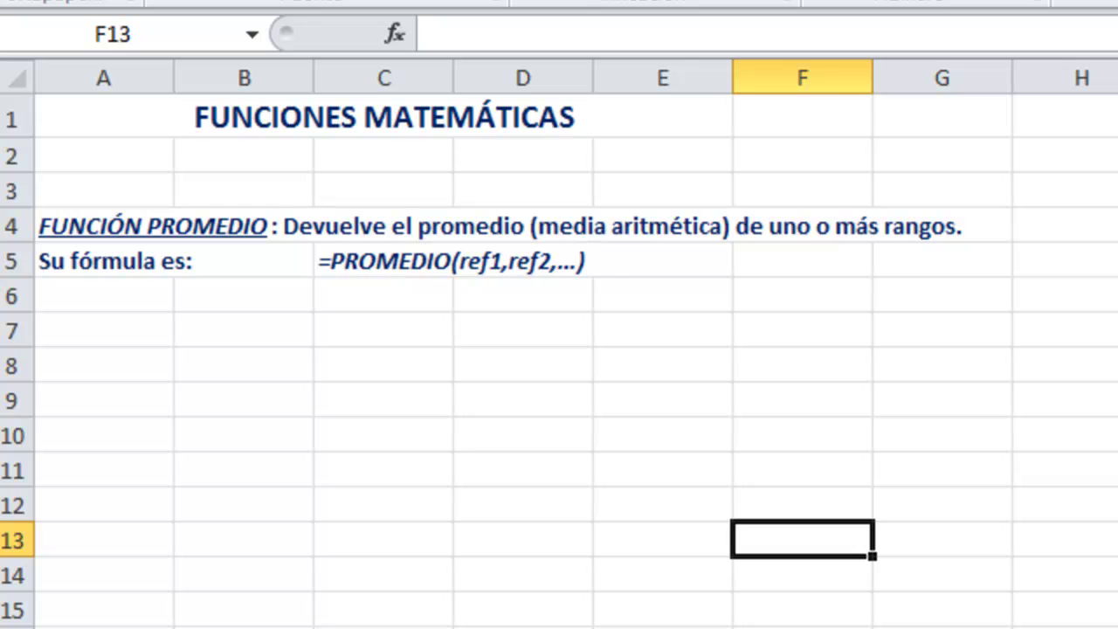
# On the student grades sheet, begin the PROMEDIO CRITERIO formula in G11 with SUMA of C11, D11, E11 and F11
pyautogui.hotkey('ctrl', 'pagedown')
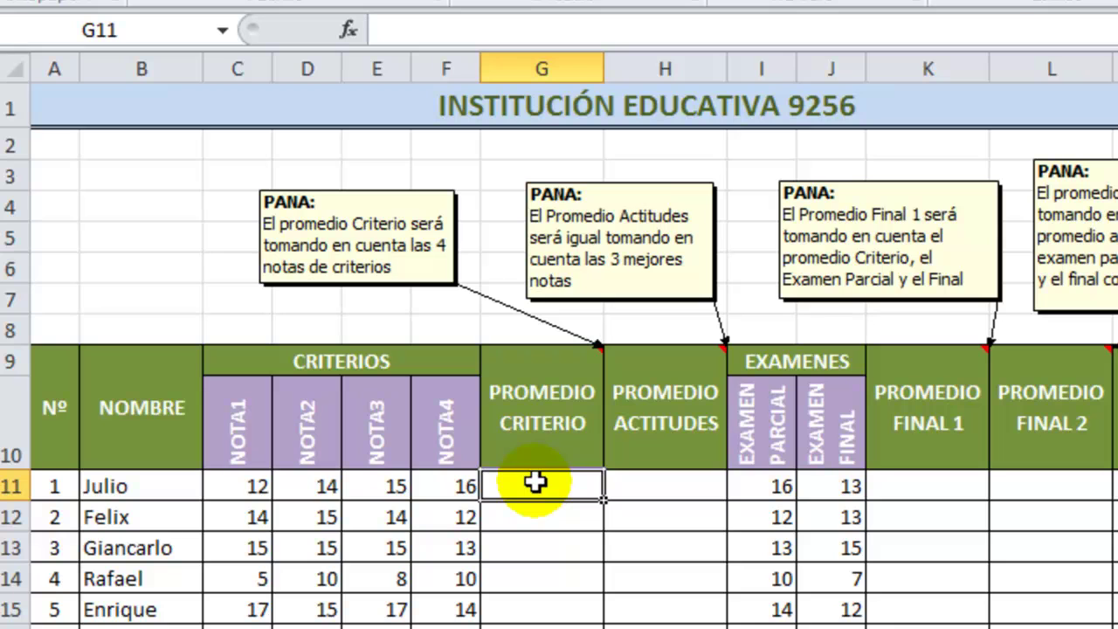
pyautogui.write('=')
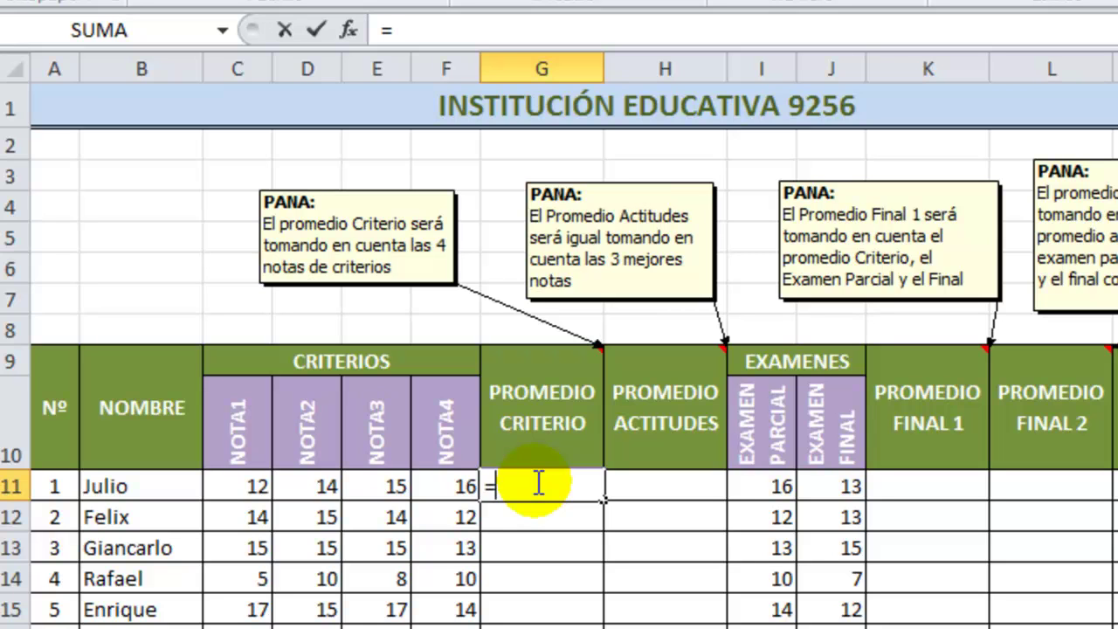
pyautogui.write('SUMA')
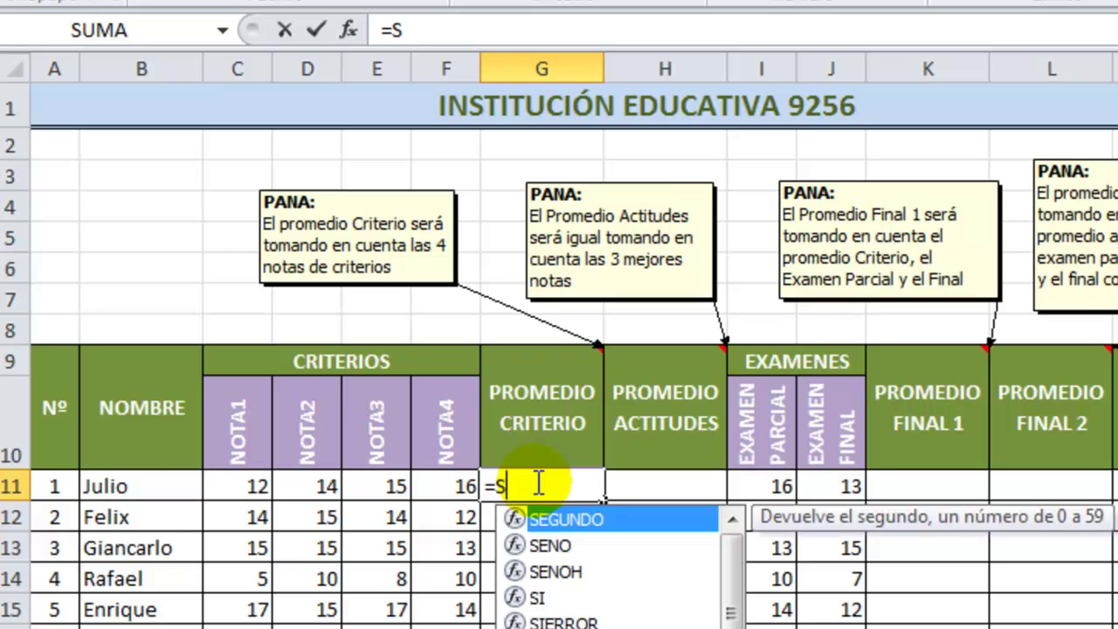
pyautogui.write('(')
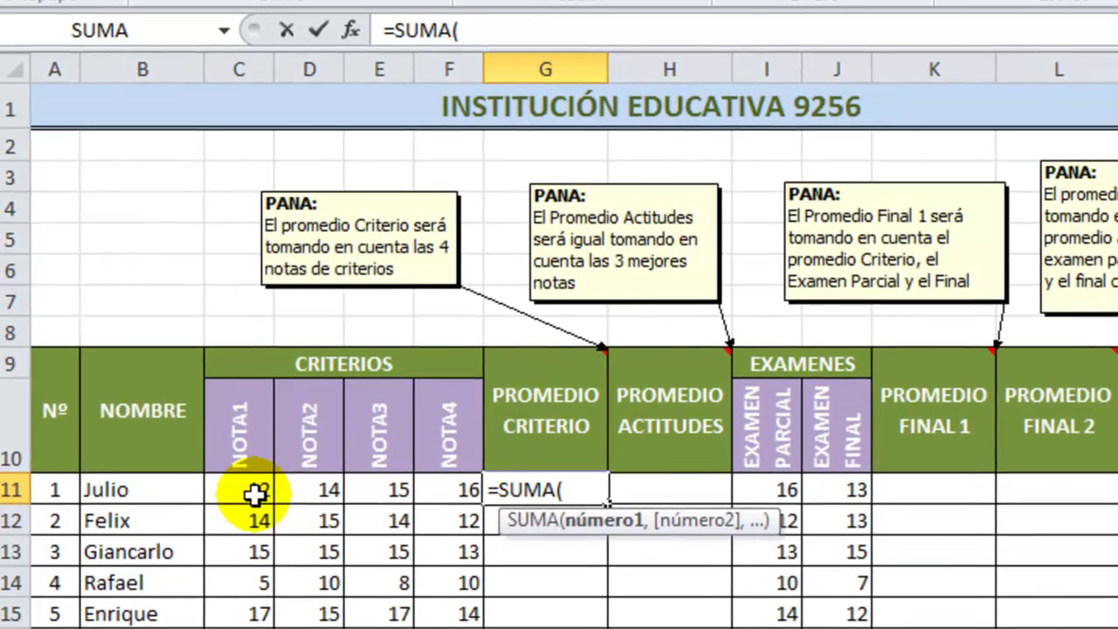
pyautogui.click(254, 494)
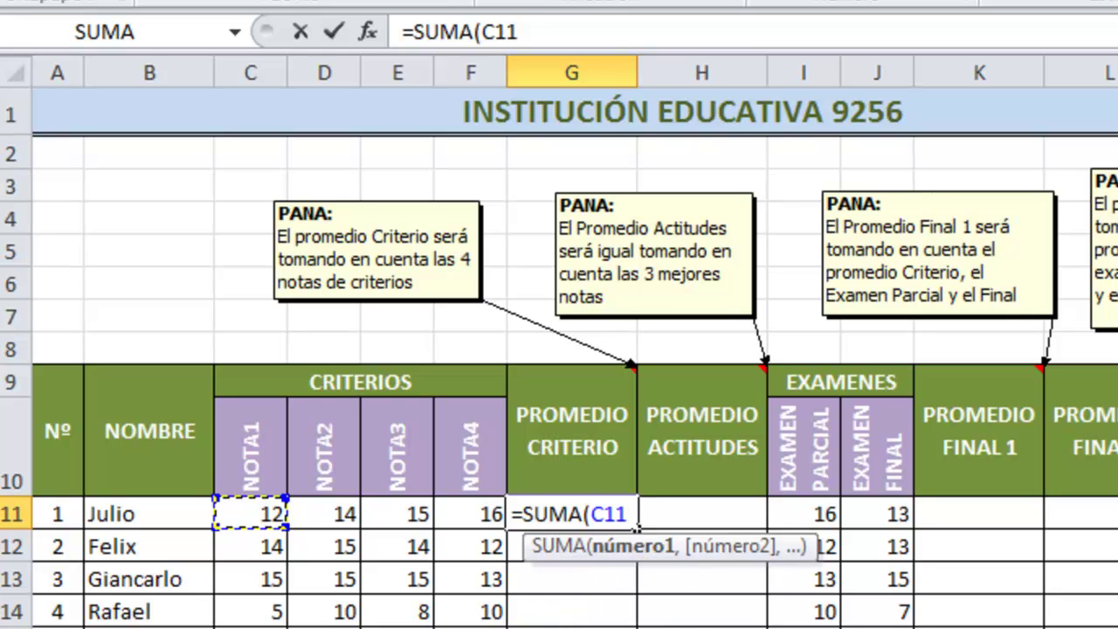
pyautogui.write(',')
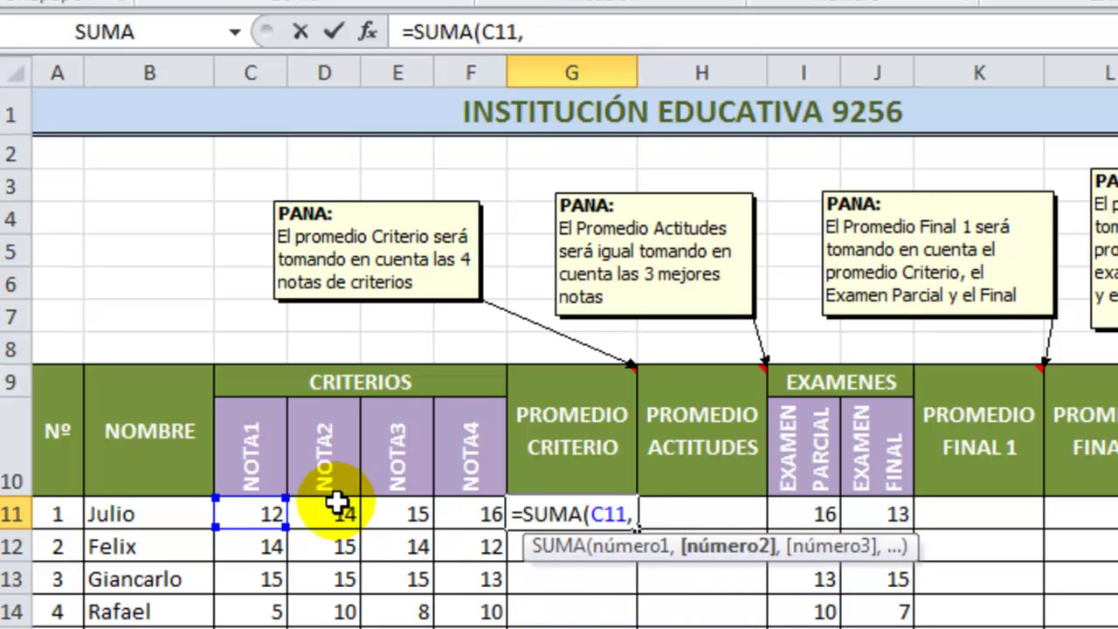
pyautogui.click(337, 507)
pyautogui.write(',')
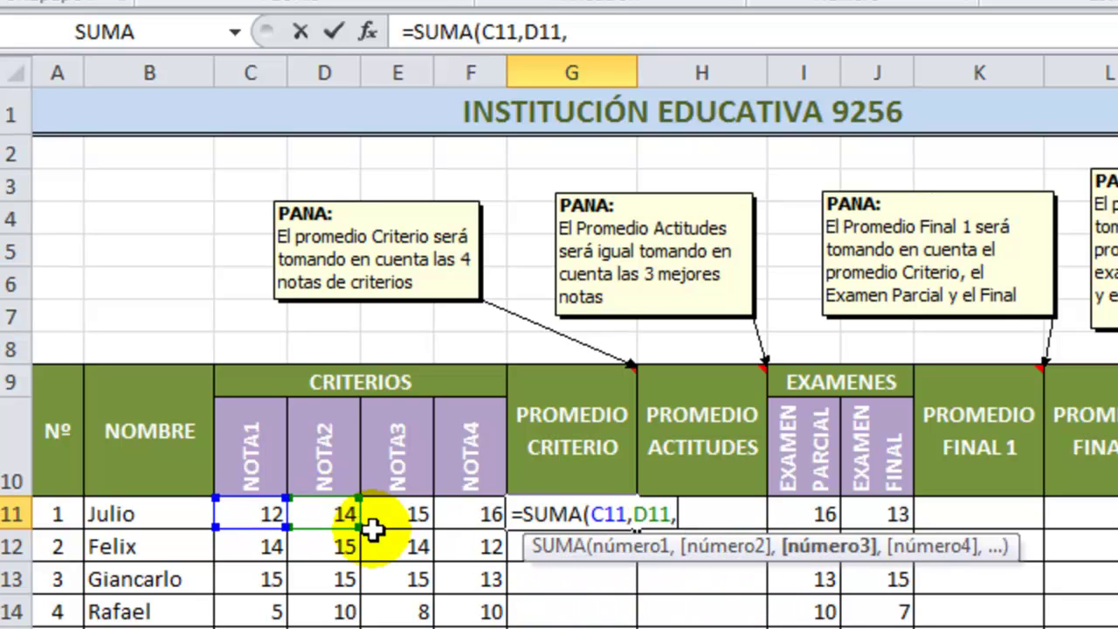
pyautogui.click(417, 515)
pyautogui.write(',')
pyautogui.click(485, 520)
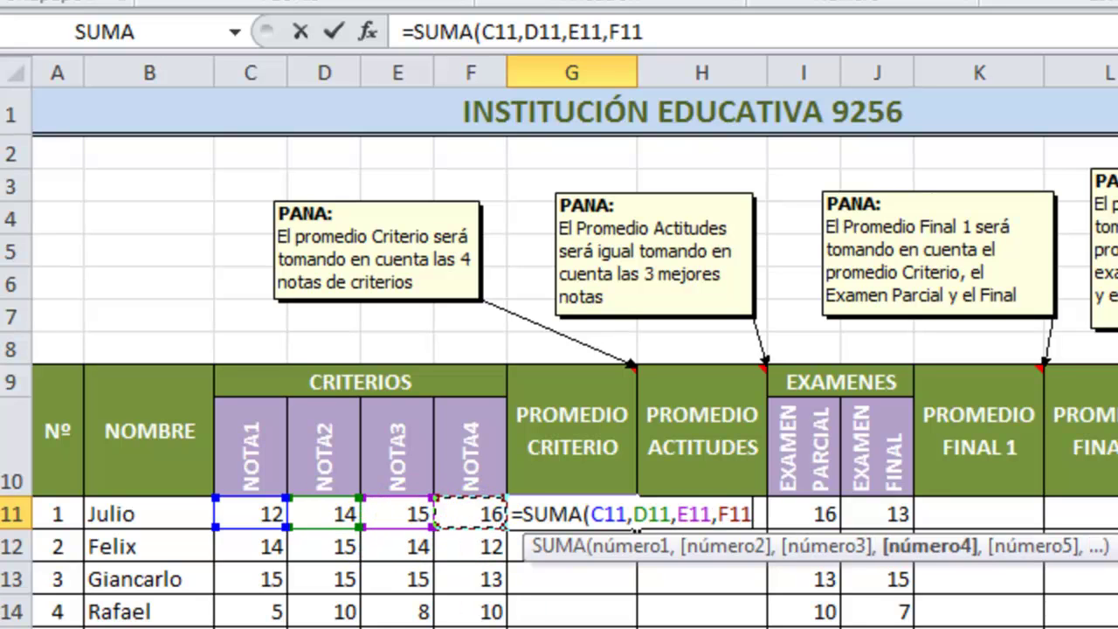
# Divide the sum in G11 by 4 and fill the formula down the PROMEDIO CRITERIO column
pyautogui.write(')/')
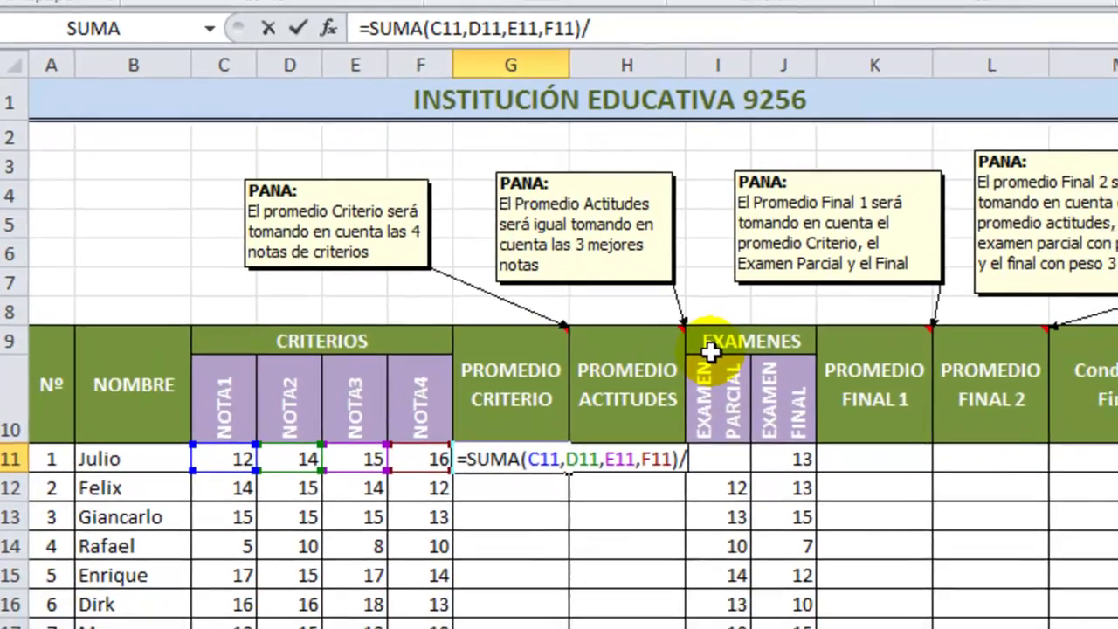
pyautogui.write('4')
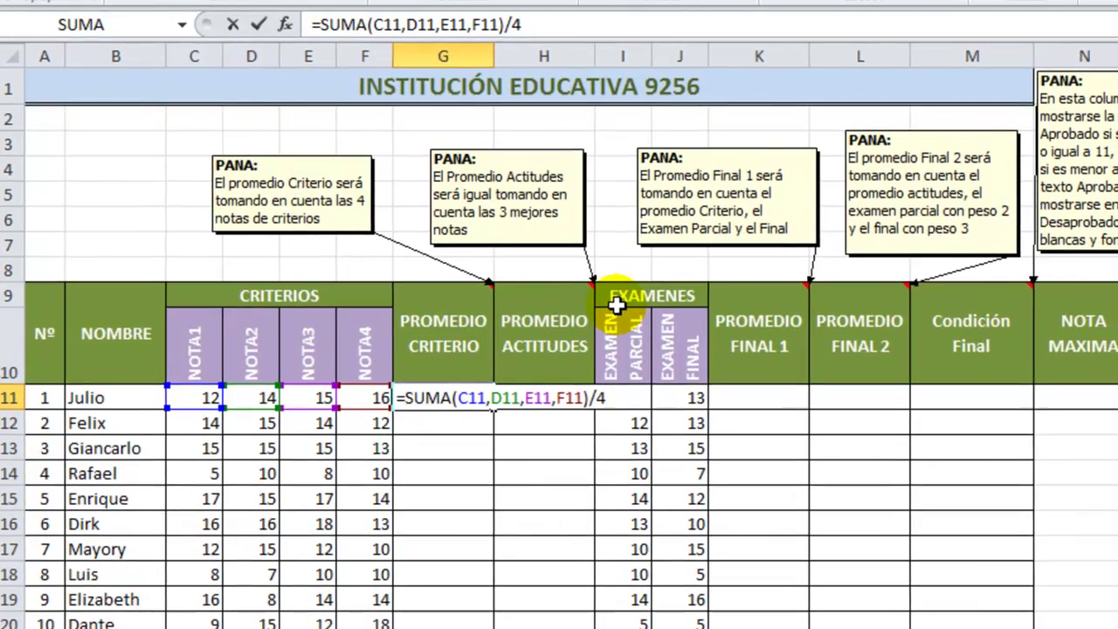
pyautogui.press('Return')
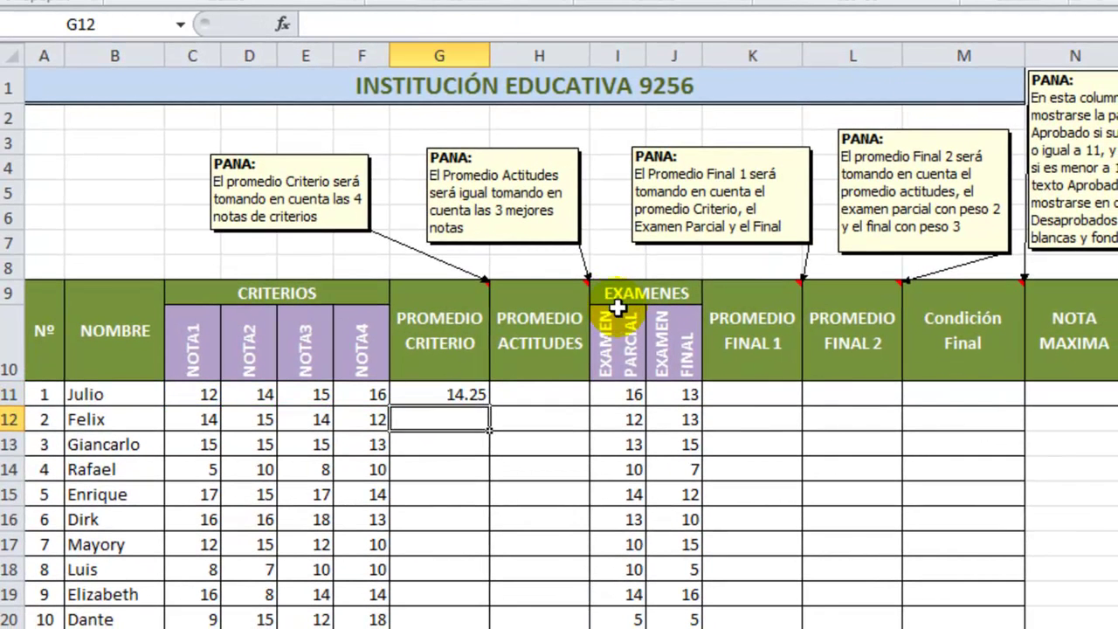
pyautogui.press('Up')
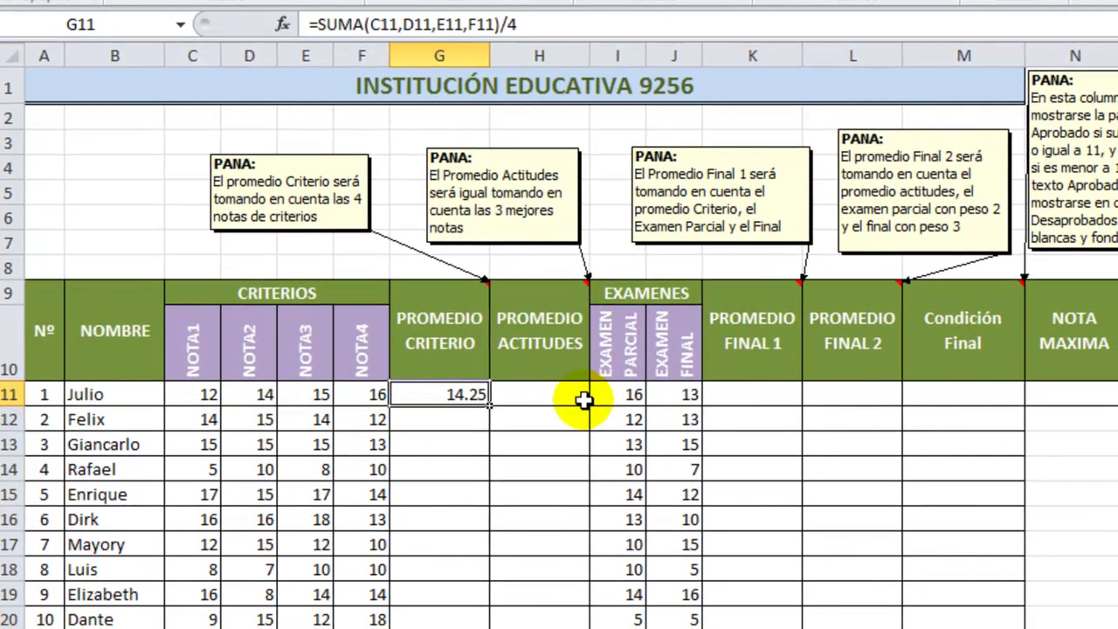
pyautogui.click(477, 400)
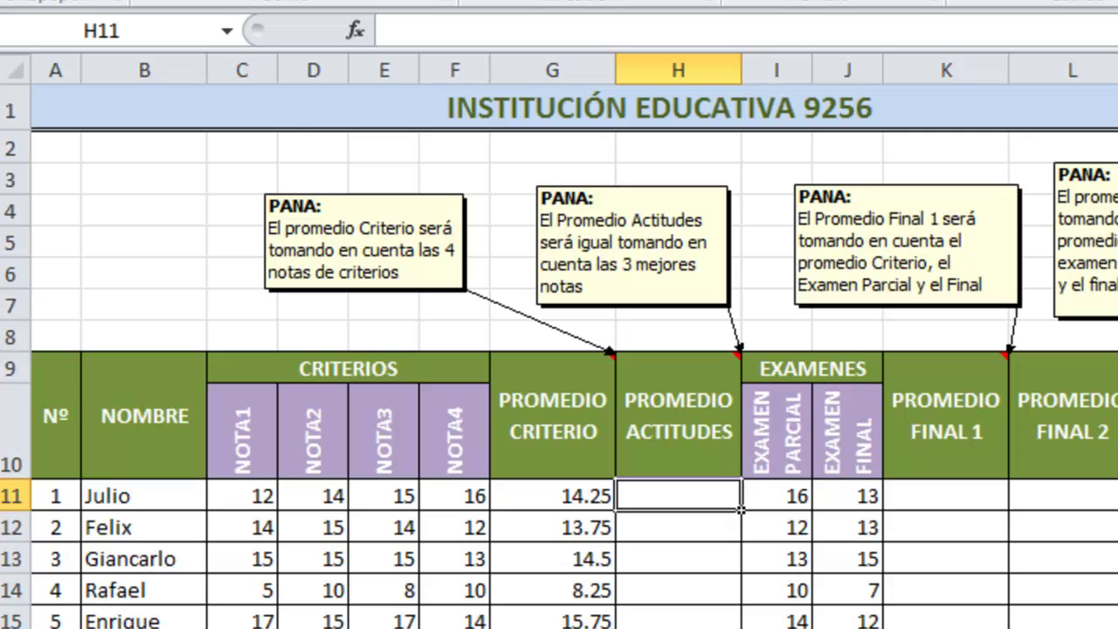
# Enter =(SUMA(C11:F11)-MIN(C11:F11))/3 in H11 and fill it down the PROMEDIO ACTITUDES column
pyautogui.write('=SUMA(')
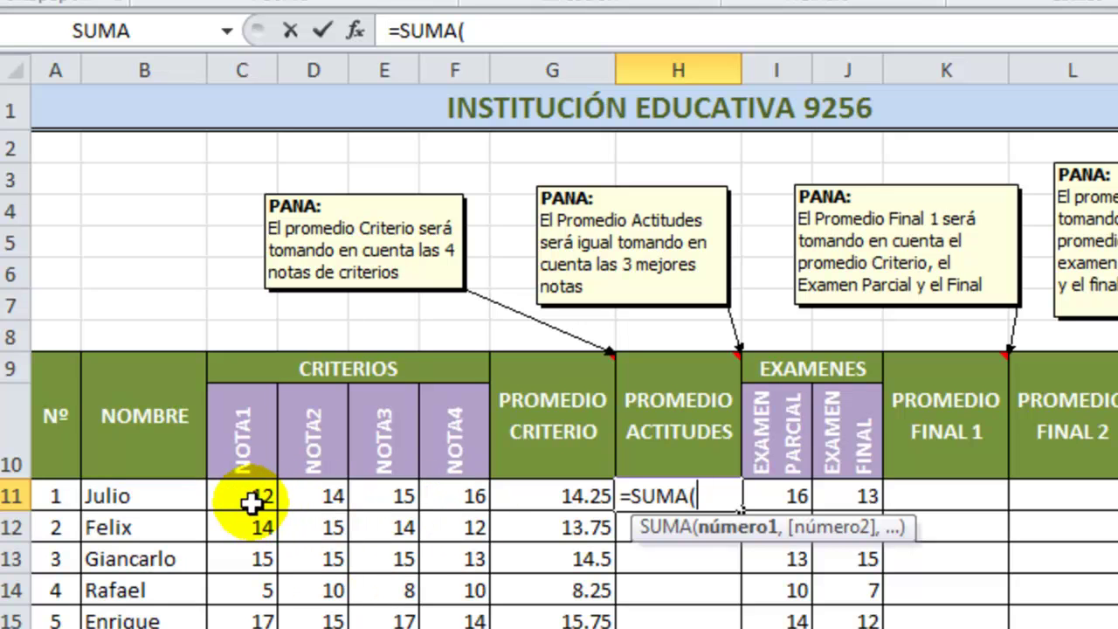
pyautogui.moveTo(246, 498); pyautogui.dragTo(454, 496)
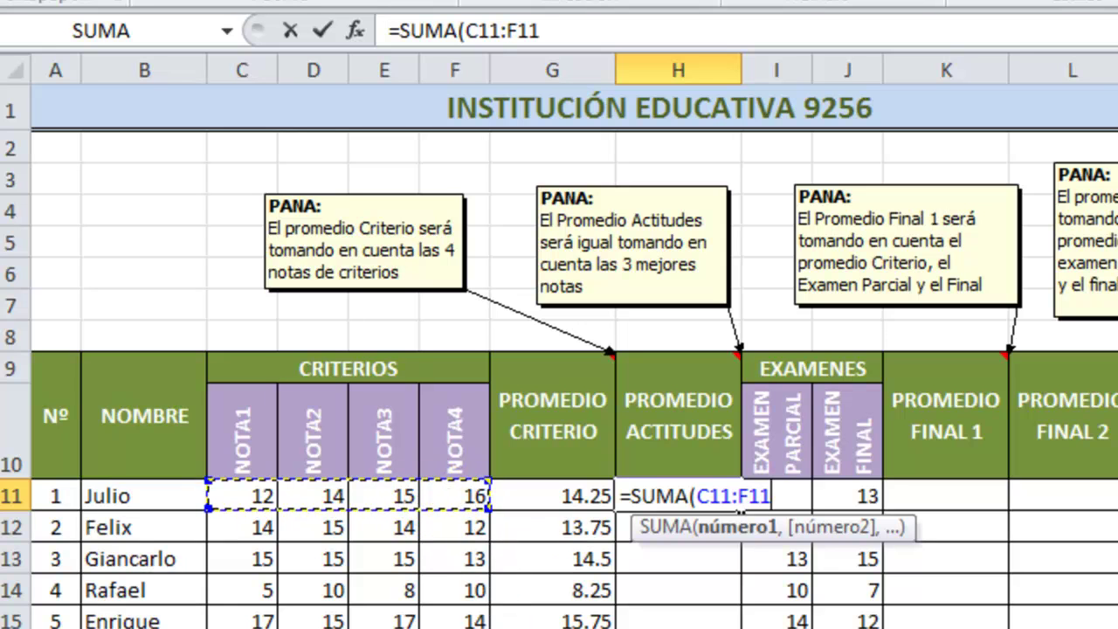
pyautogui.write(')')
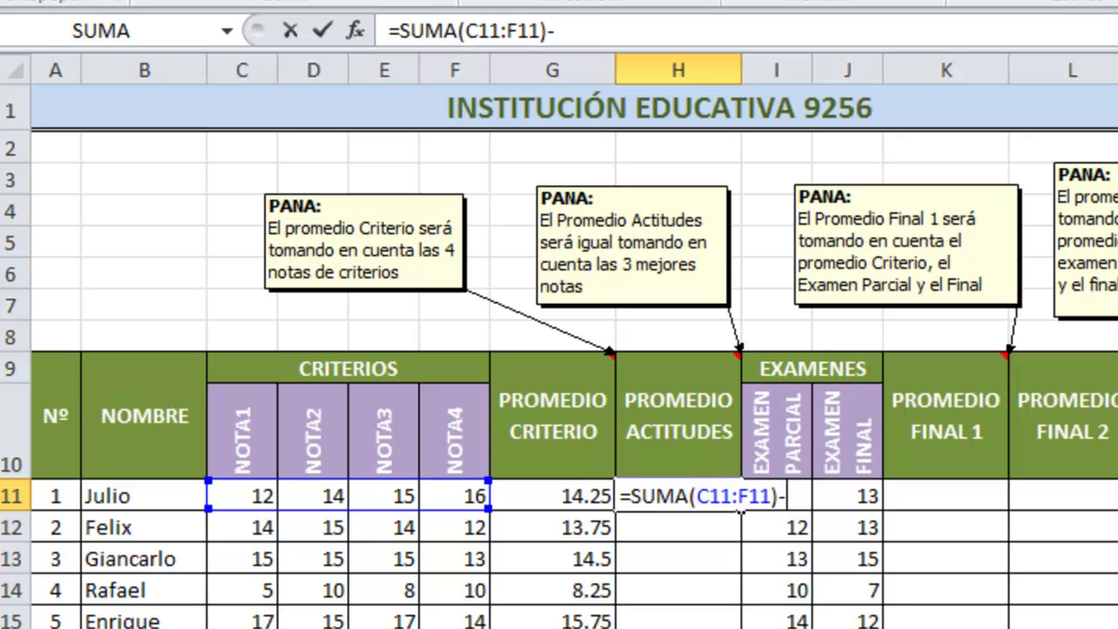
pyautogui.write('-MIN')
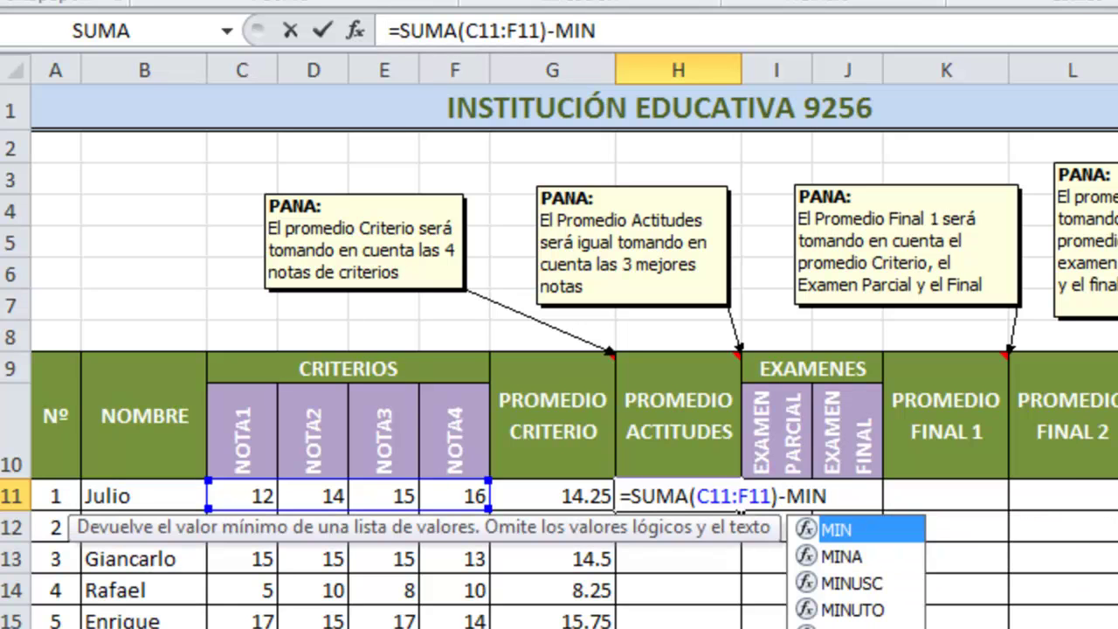
pyautogui.write('(')
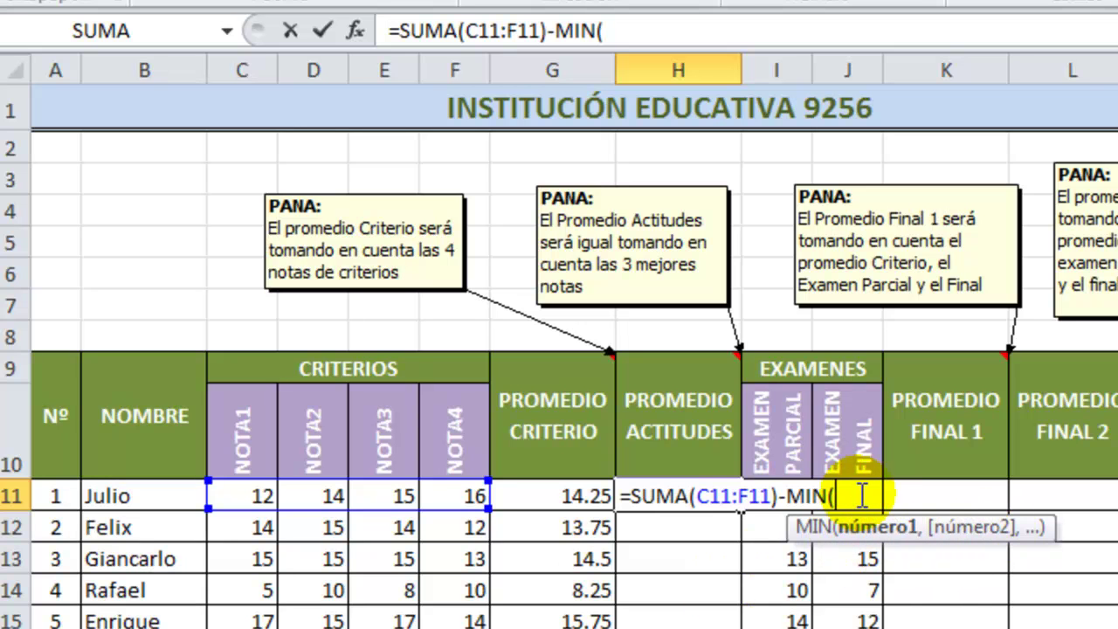
pyautogui.moveTo(266, 497); pyautogui.dragTo(463, 496)
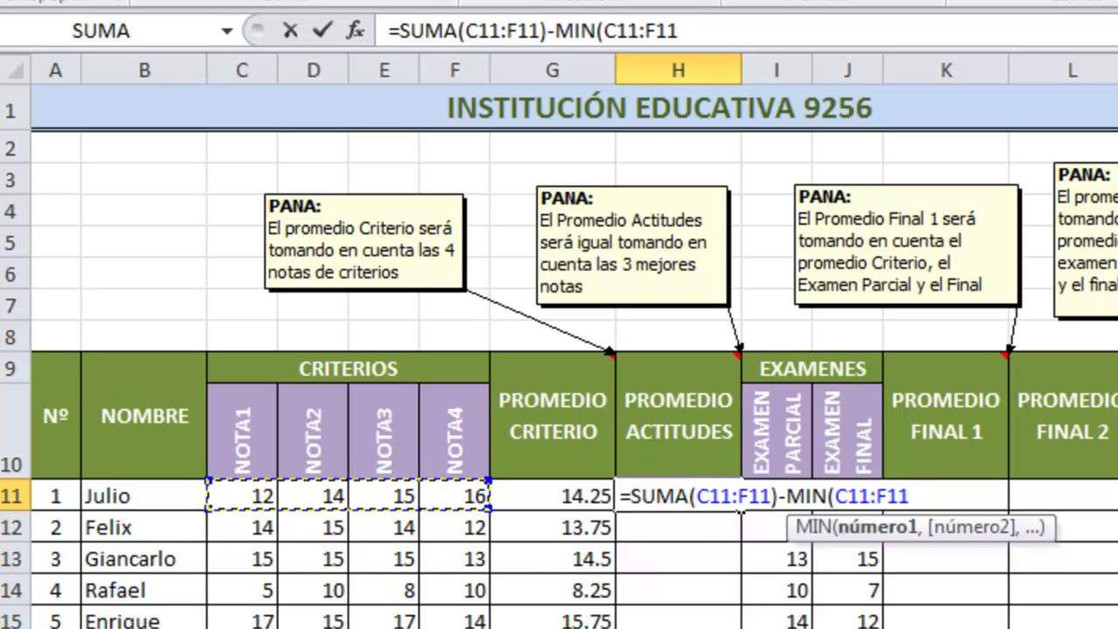
pyautogui.write(')')
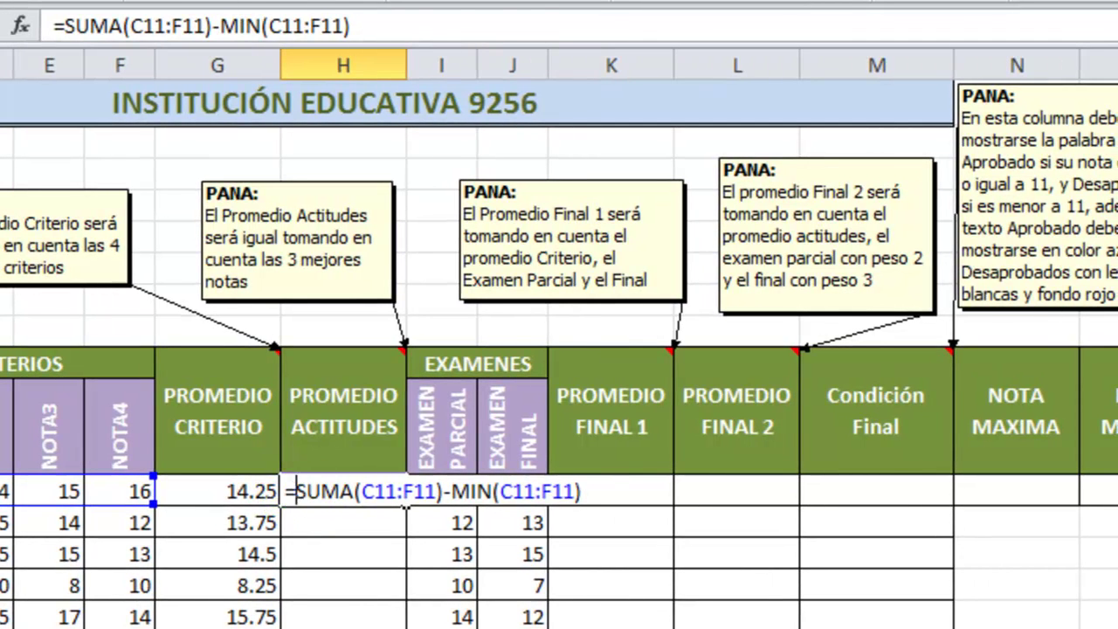
pyautogui.write('(')
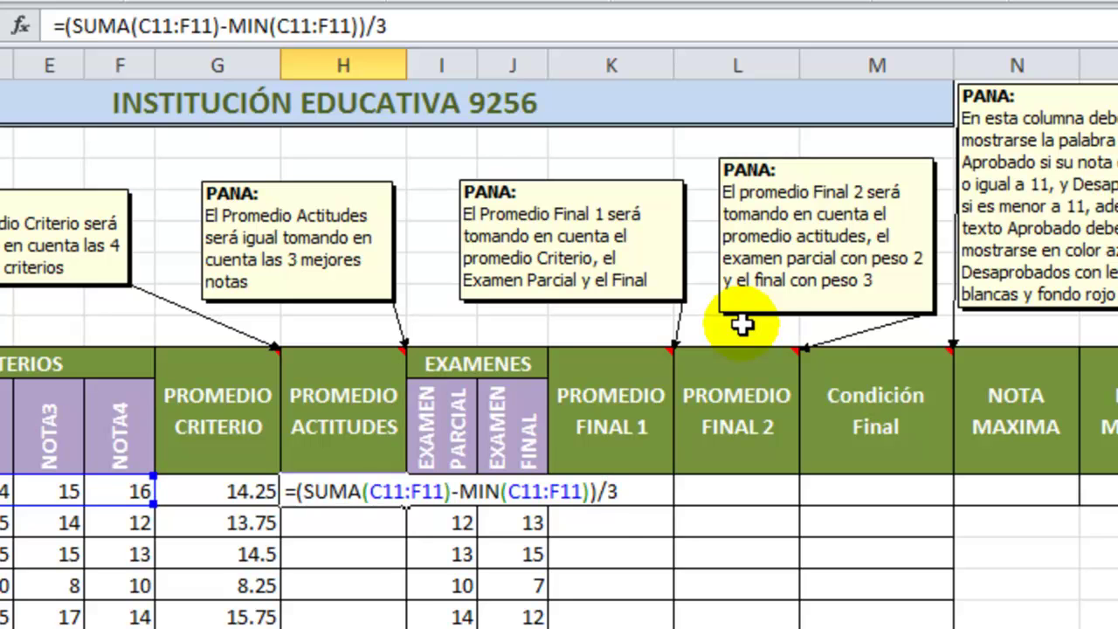
pyautogui.press('Return')
pyautogui.press('Up')
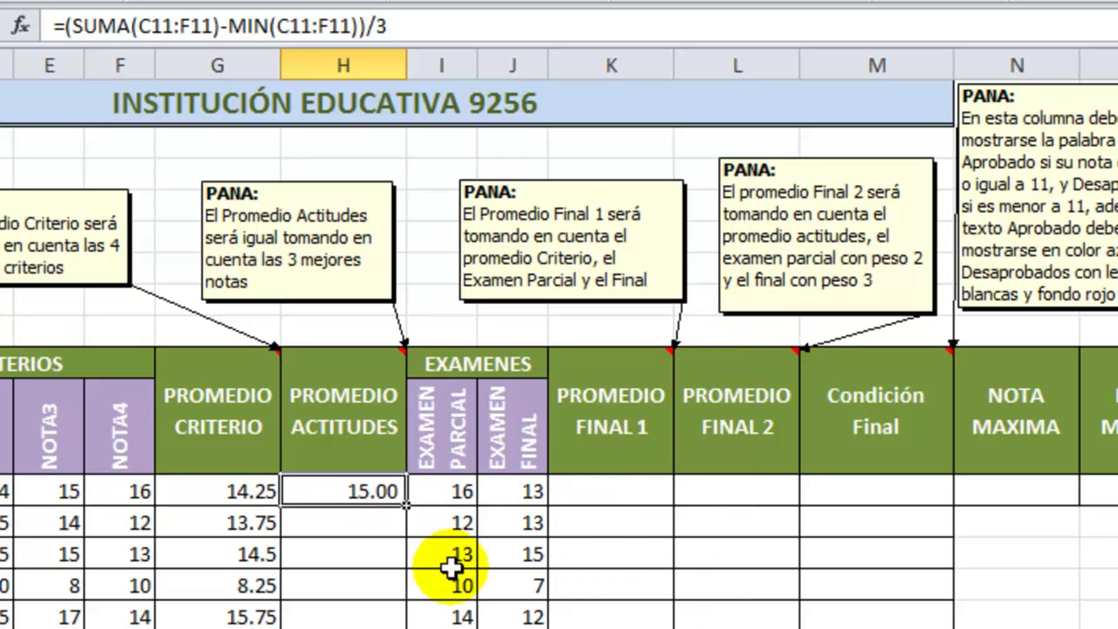
pyautogui.doubleClick(405, 505)
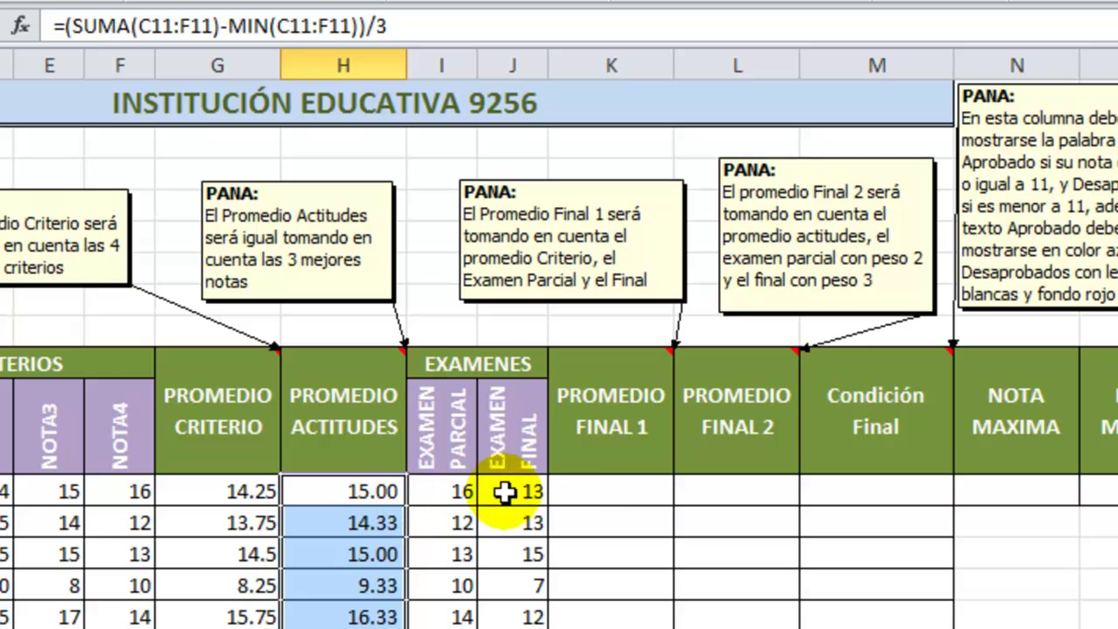
# Enter =PROMEDIO(G11,I11:J11) in K11 and fill it down the PROMEDIO FINAL 1 column
pyautogui.click(597, 492)
pyautogui.click(598, 492)
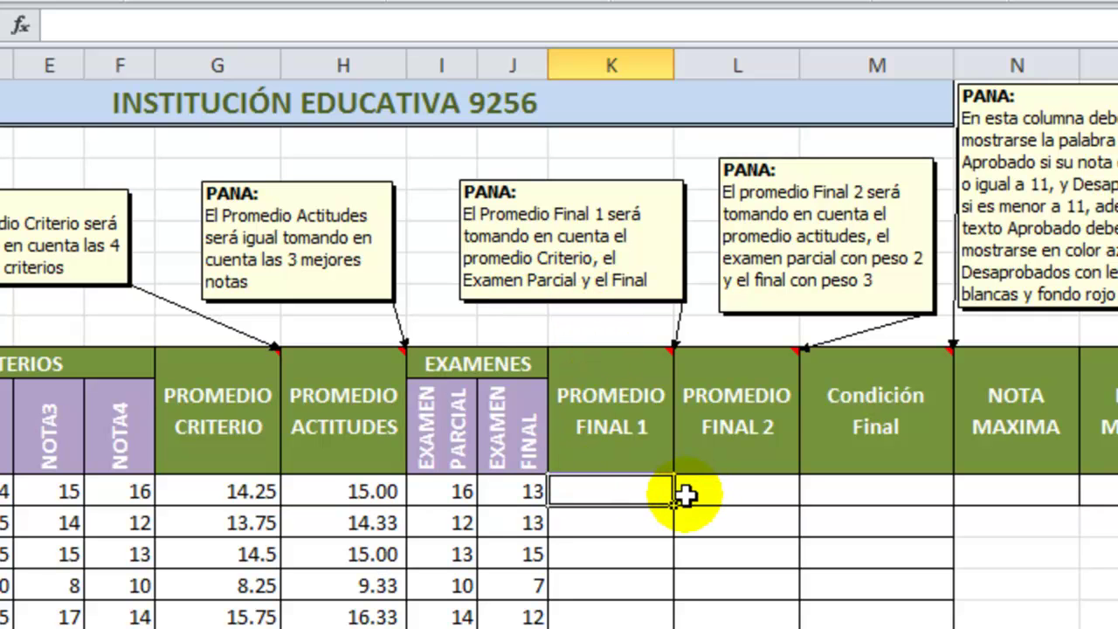
pyautogui.write('=PR')
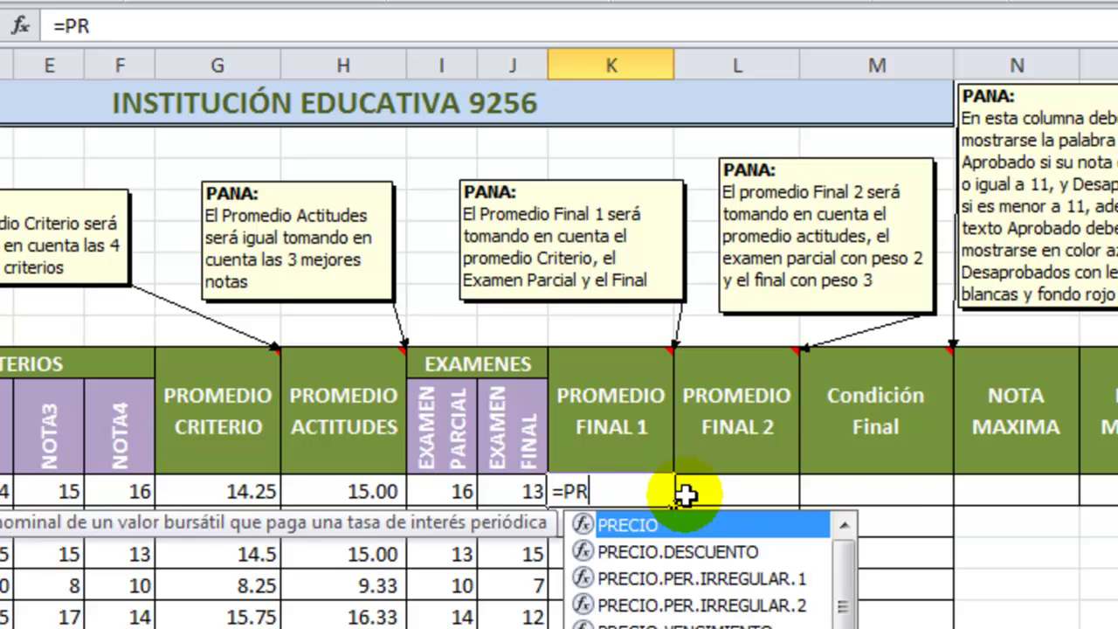
pyautogui.write('OMEDIO')
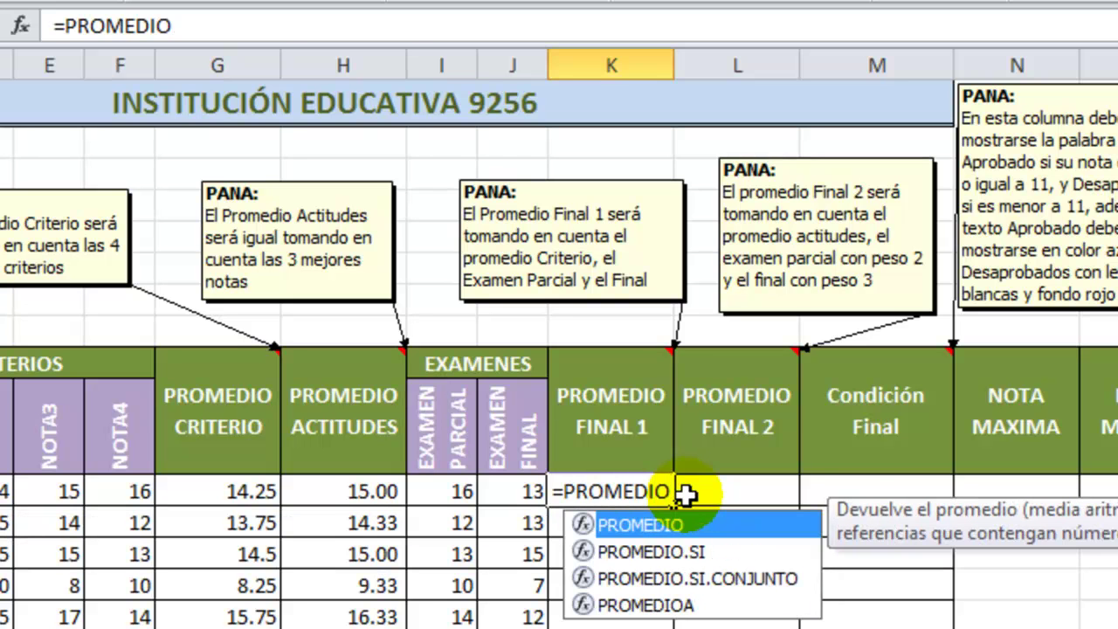
pyautogui.write('(')
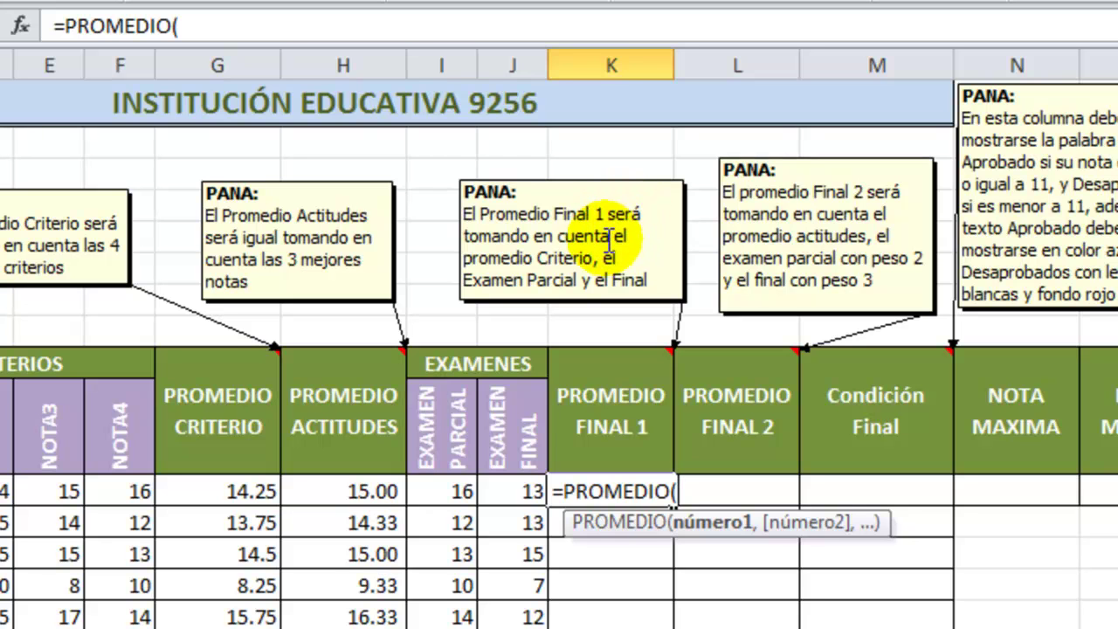
pyautogui.click(247, 495)
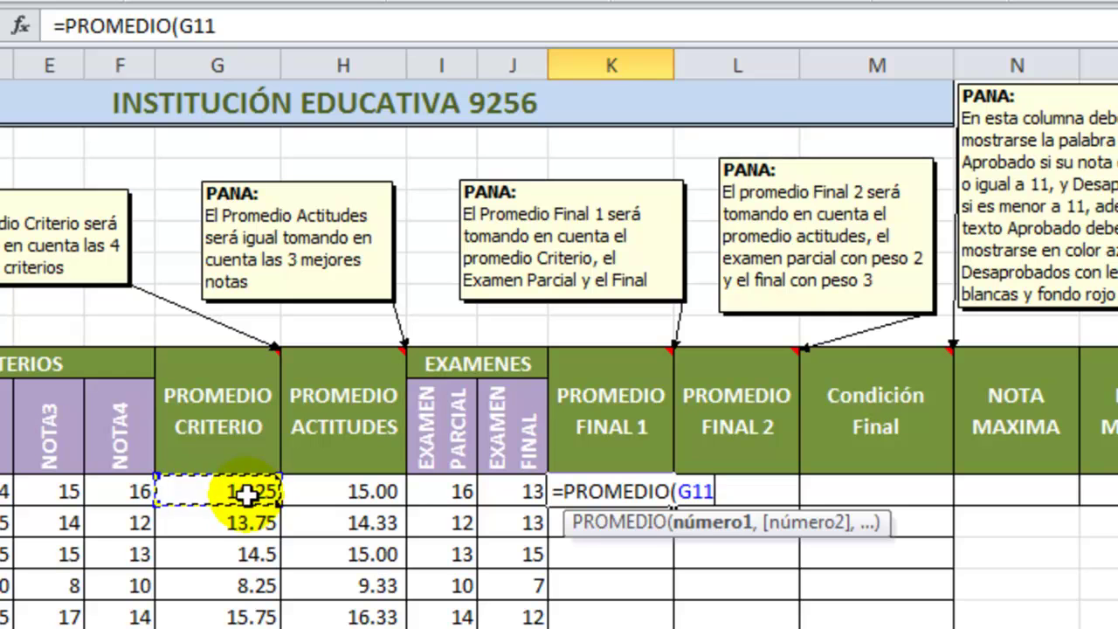
pyautogui.write(',')
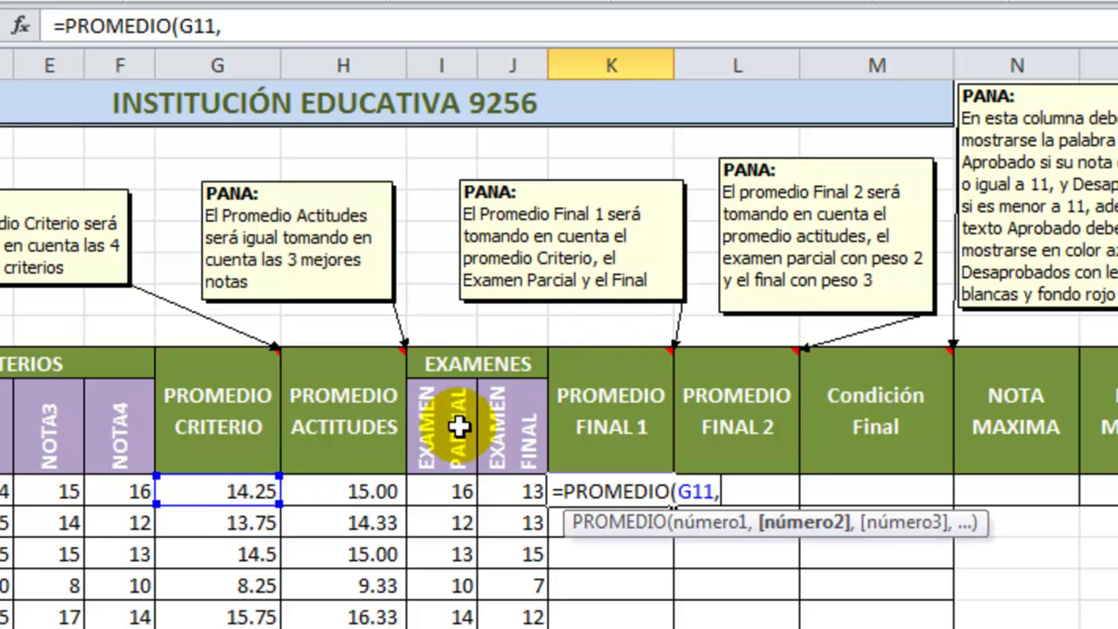
pyautogui.moveTo(454, 492); pyautogui.dragTo(495, 494)
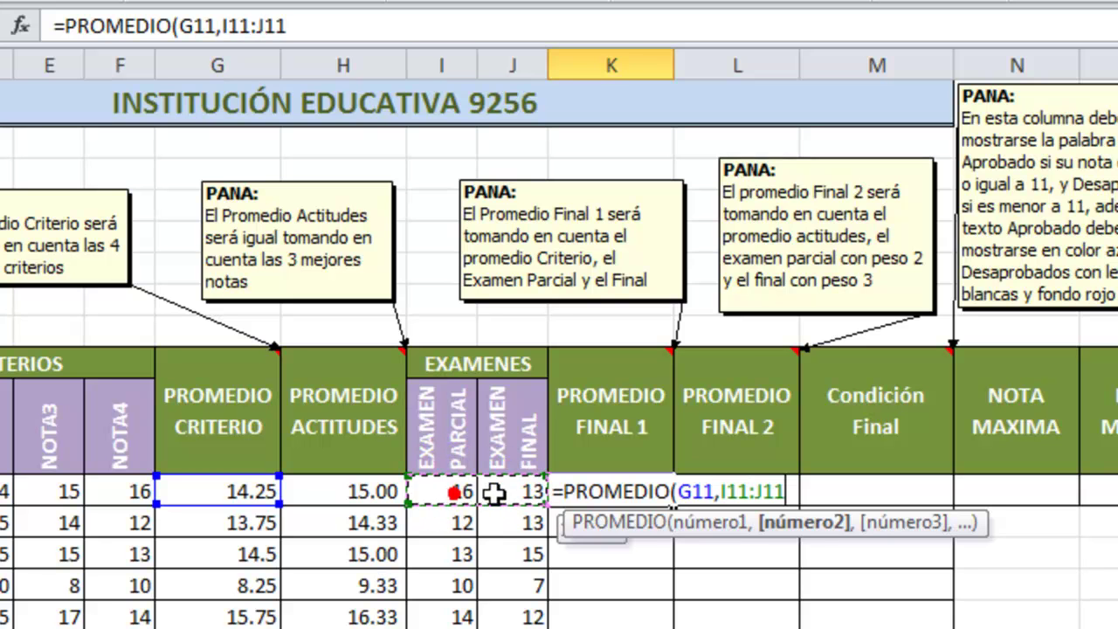
pyautogui.write(')')
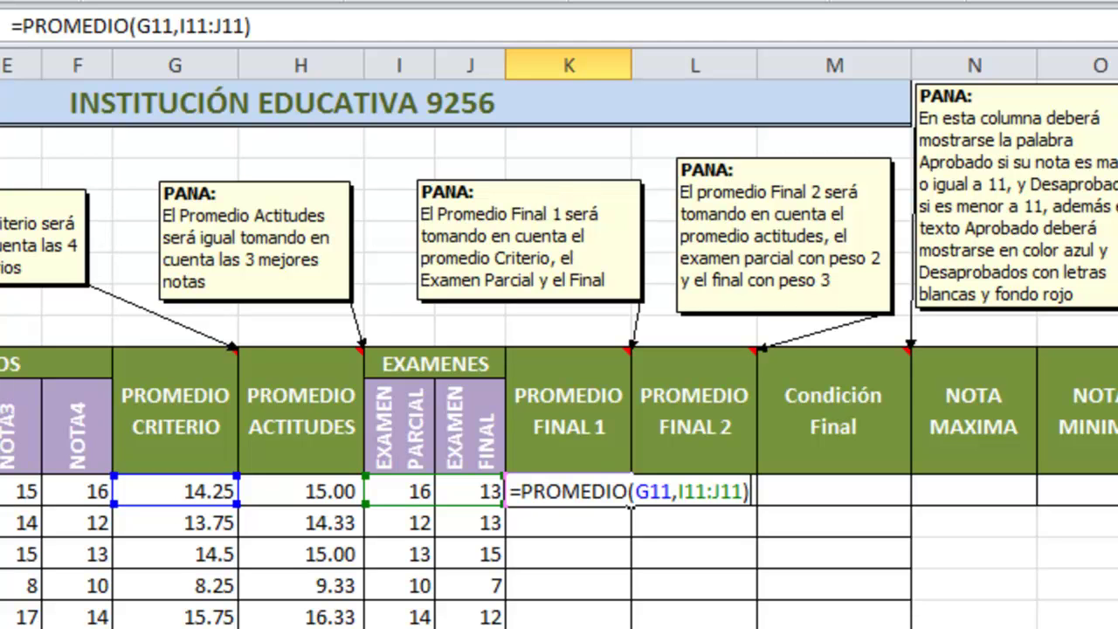
pyautogui.press('Return')
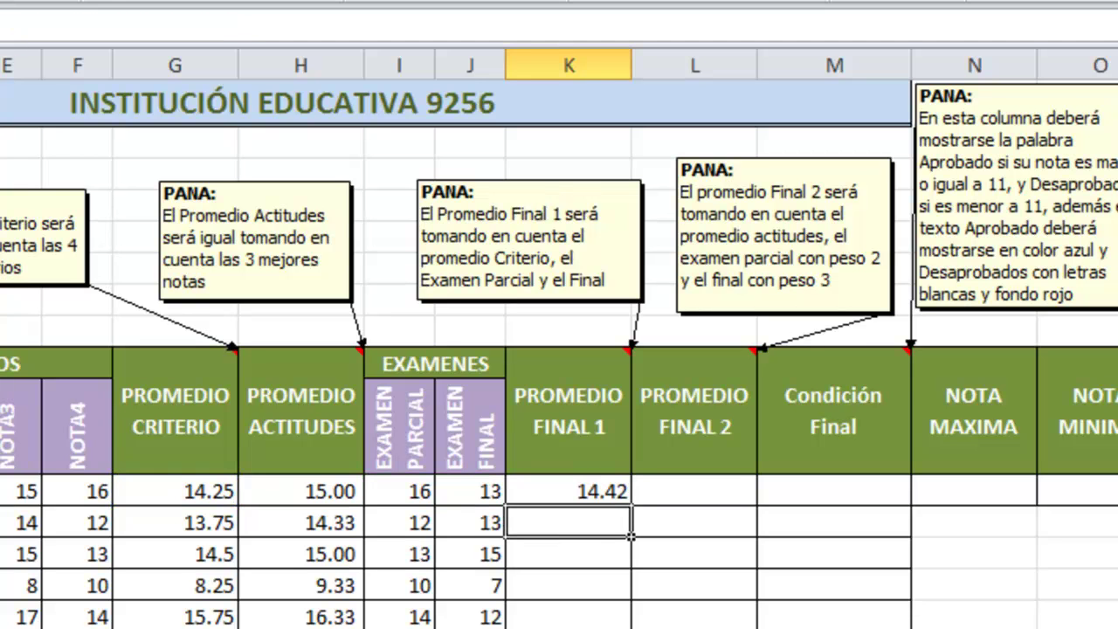
pyautogui.click(606, 494)
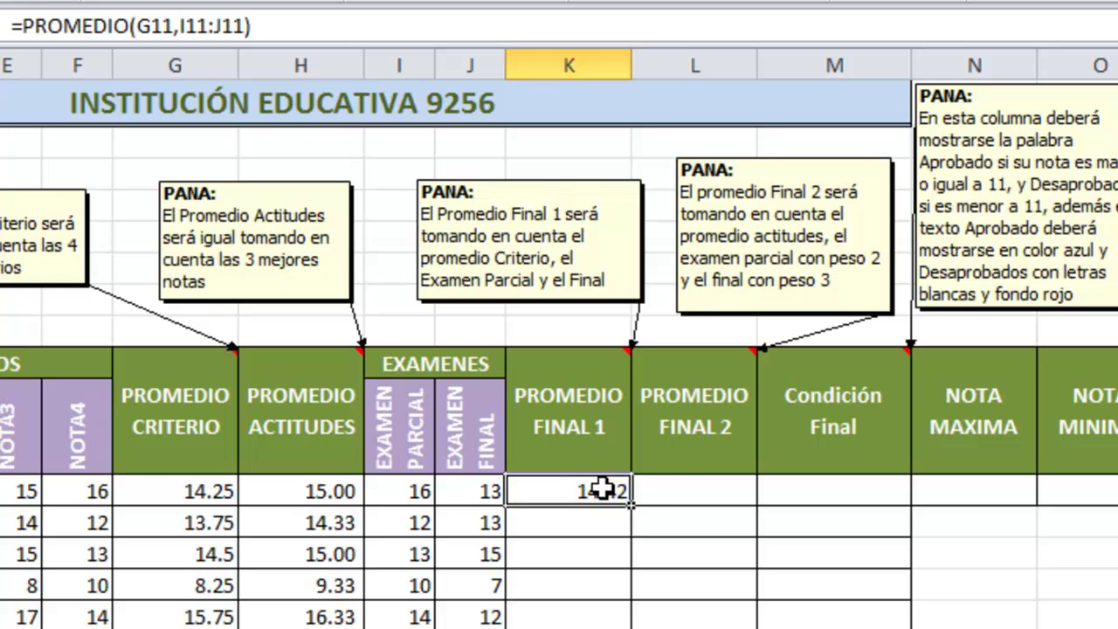
pyautogui.doubleClick(631, 505)
# Enter =SUMA(H11,I11*2,J11*3)/6 in L11 and fill it down the PROMEDIO FINAL 2 column
pyautogui.click(639, 495)
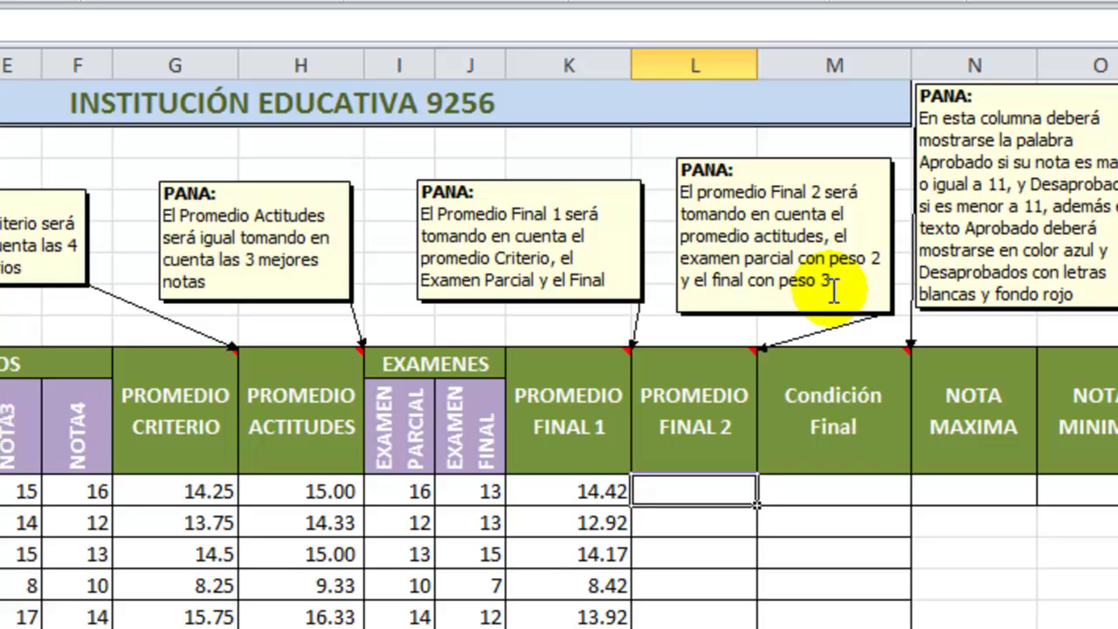
pyautogui.write('=')
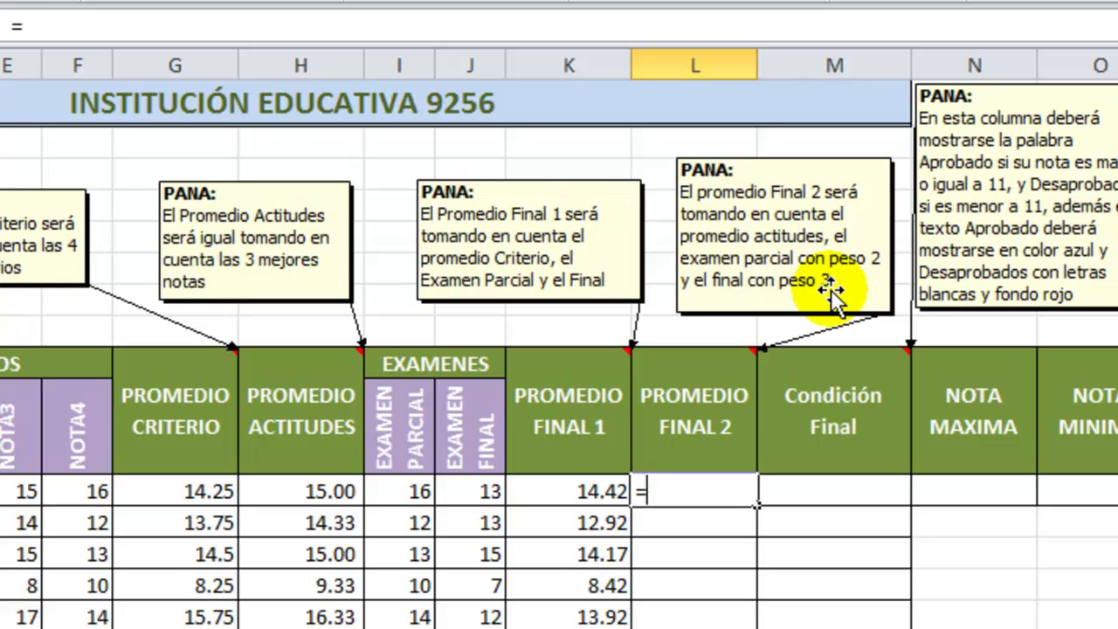
pyautogui.write('SUMA(')
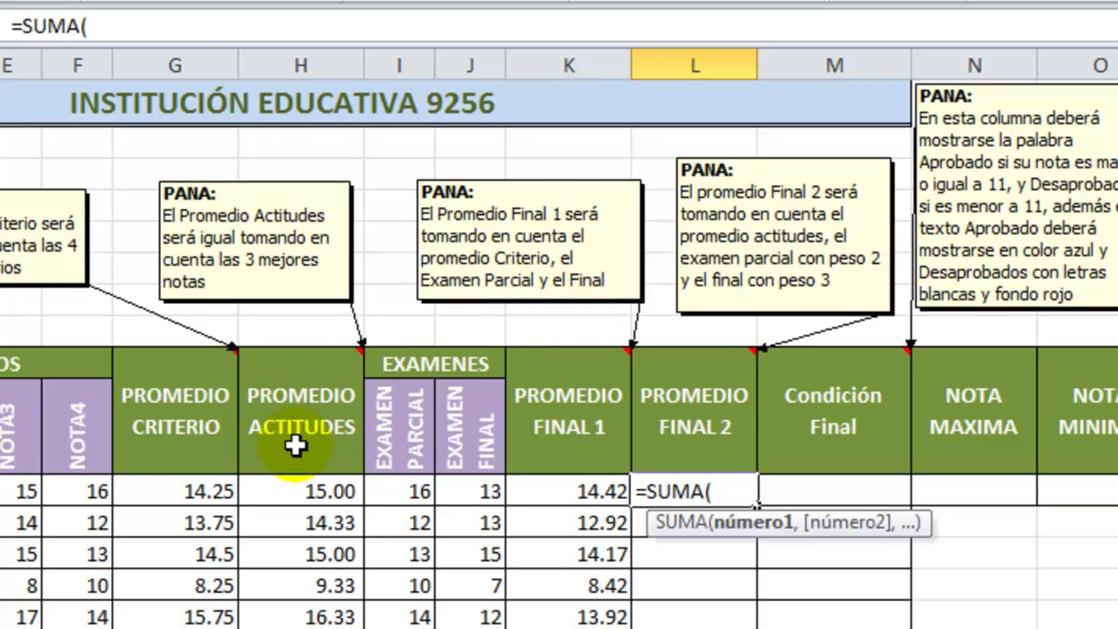
pyautogui.click(288, 496)
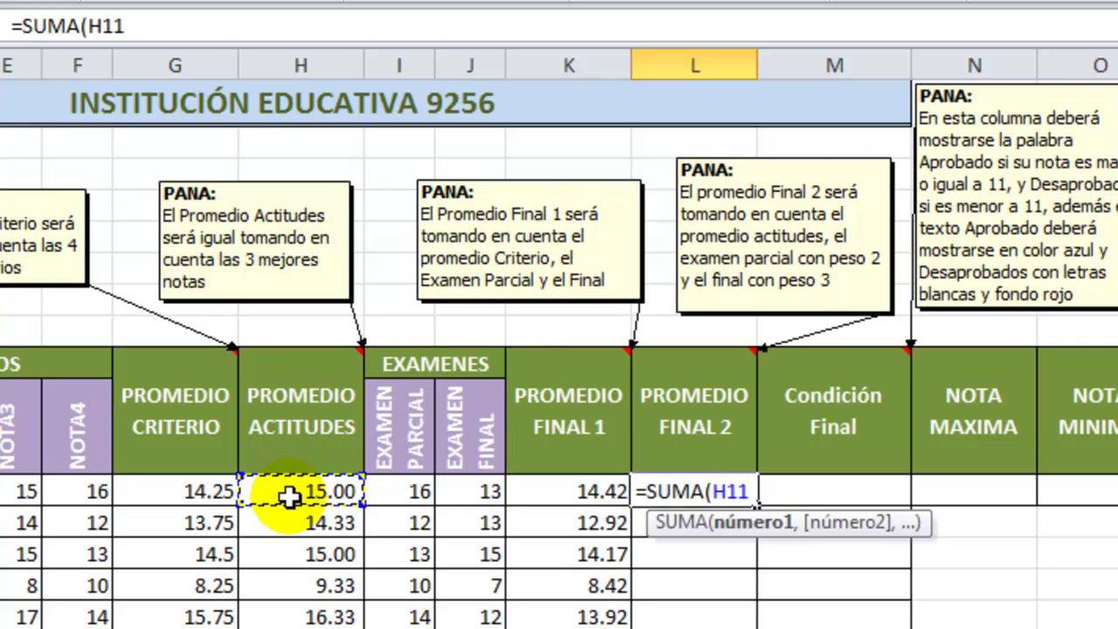
pyautogui.write(',')
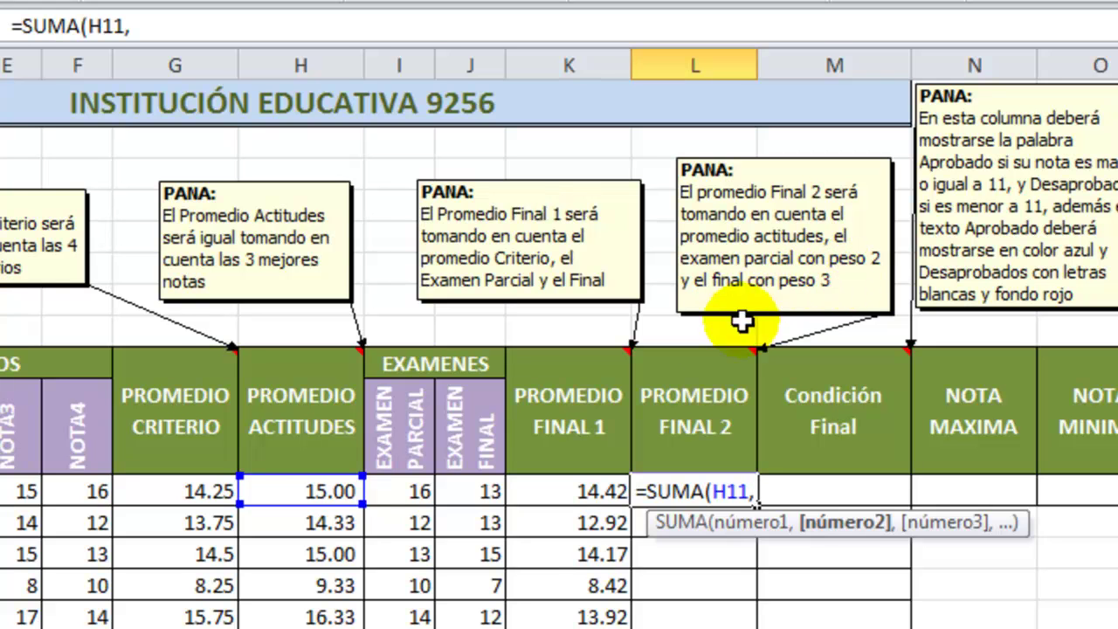
pyautogui.click(400, 492)
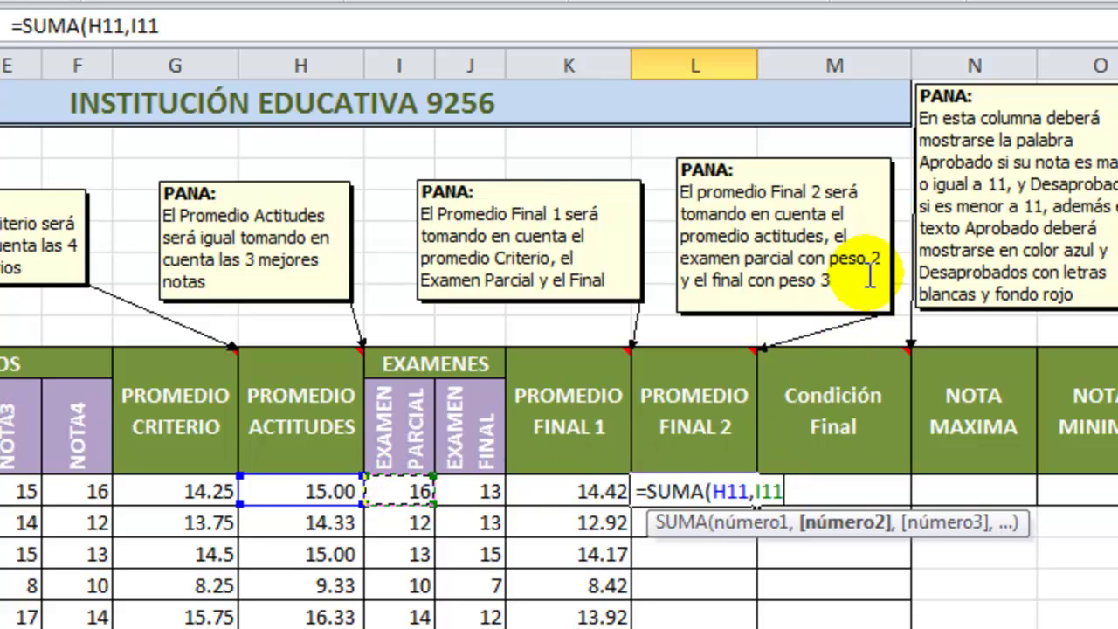
pyautogui.write('*')
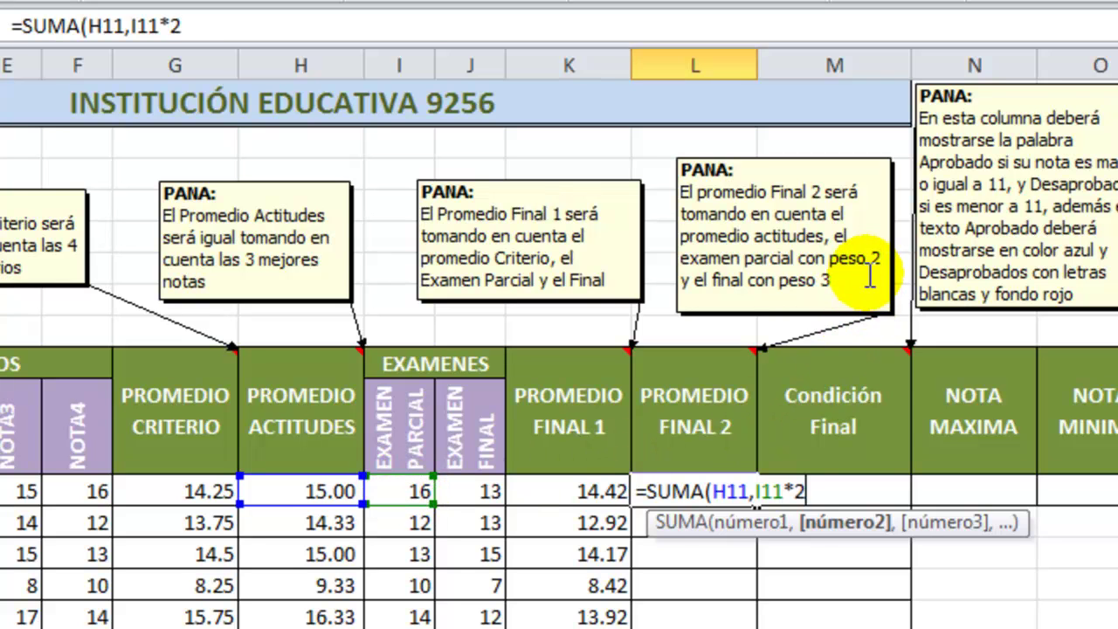
pyautogui.write('2,')
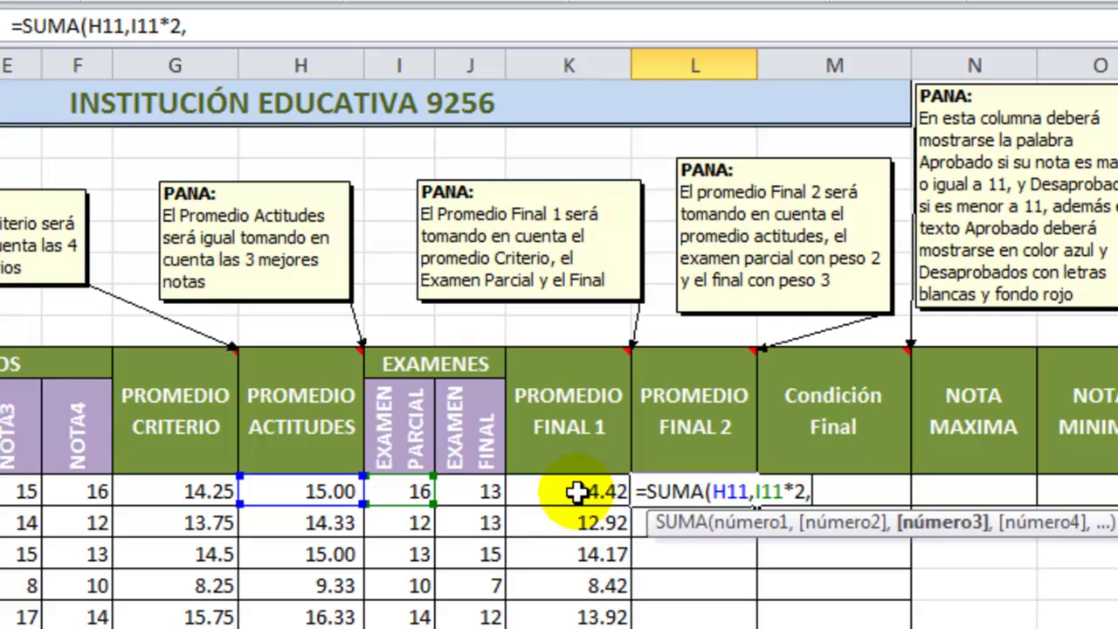
pyautogui.click(480, 491)
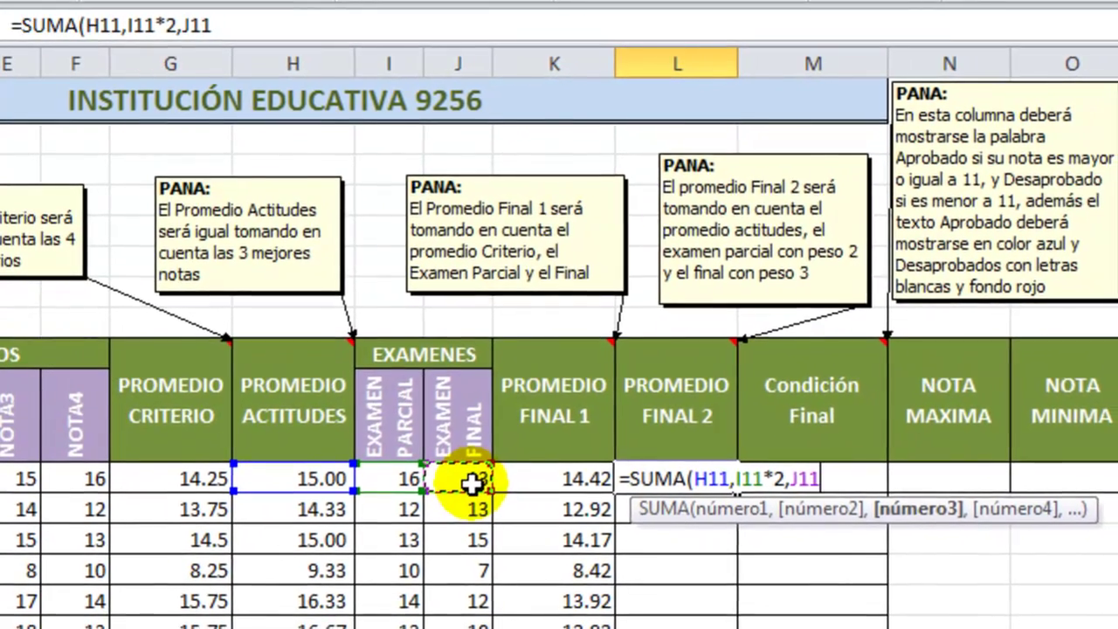
pyautogui.write('*')
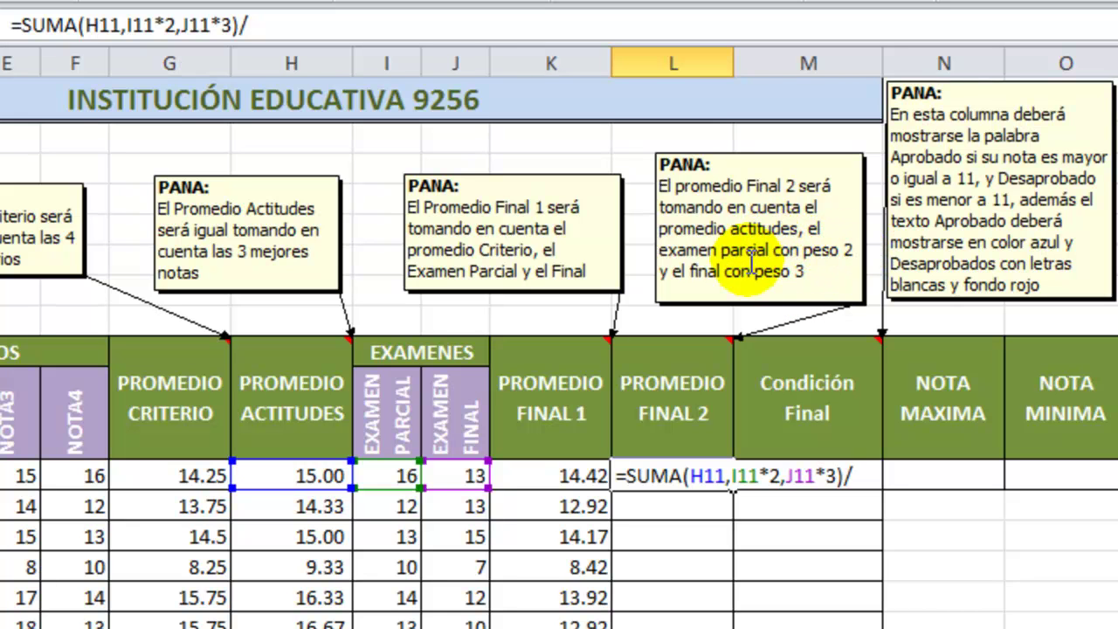
pyautogui.press('Return')
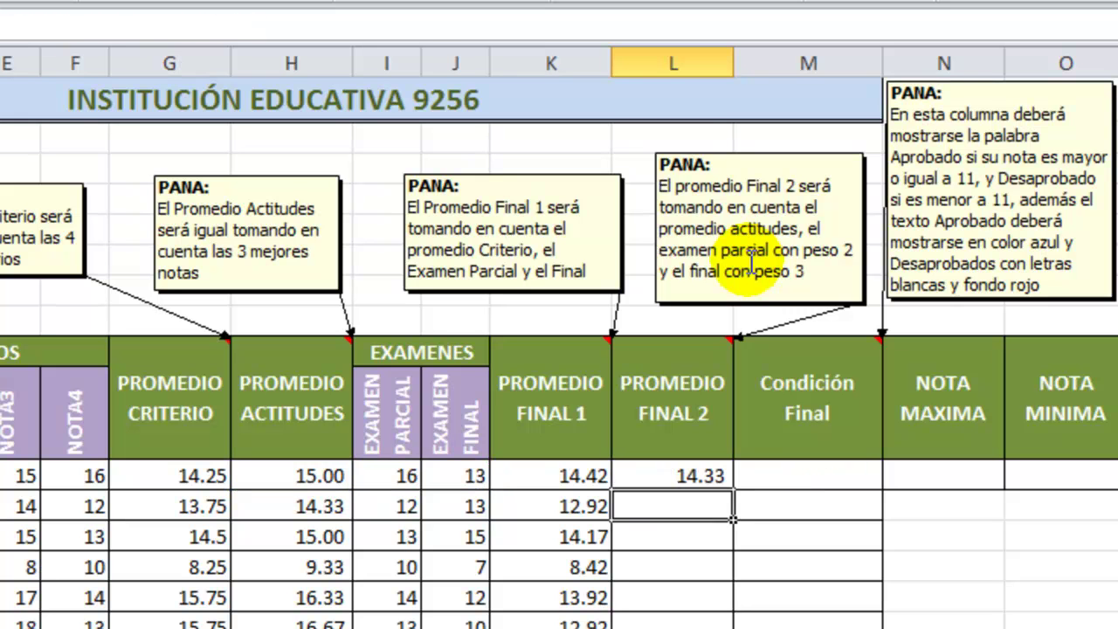
pyautogui.press('Up')
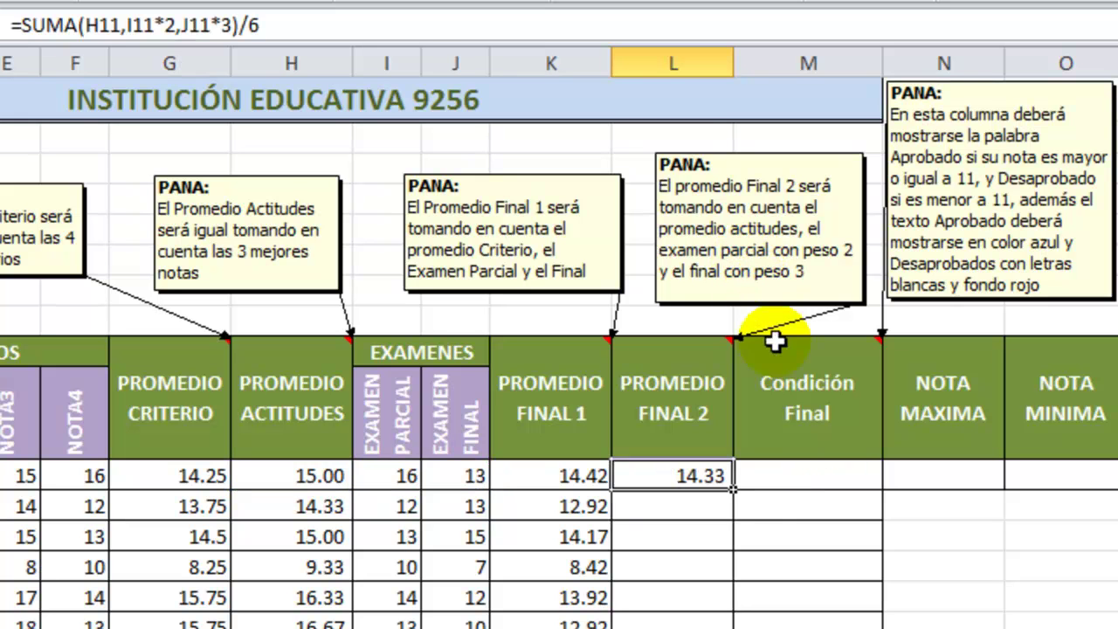
pyautogui.doubleClick(733, 490)
# Enter =SI(L11>=11,"APROBADO","DESAPROBADO") in M11 and fill it down the Condición Final column
pyautogui.click(778, 472)
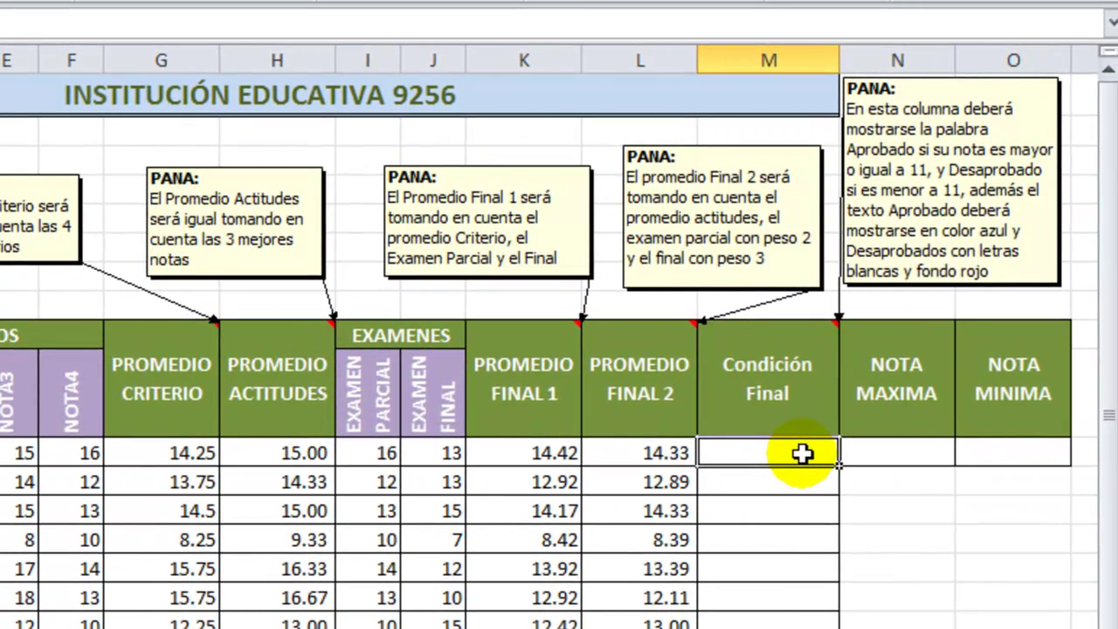
pyautogui.write('=')
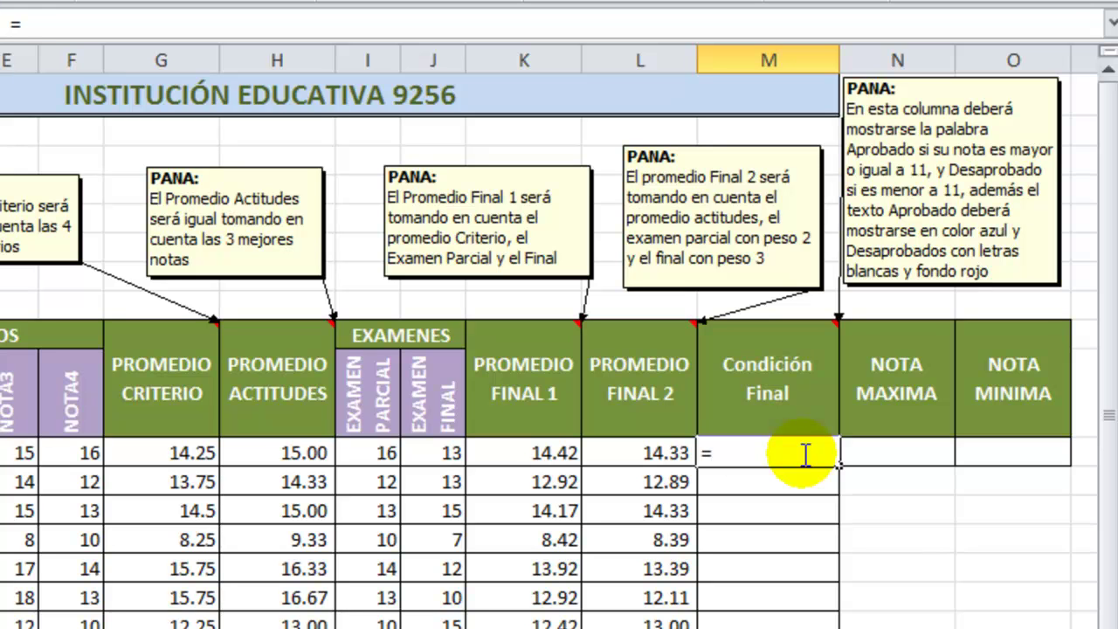
pyautogui.write('SI(')
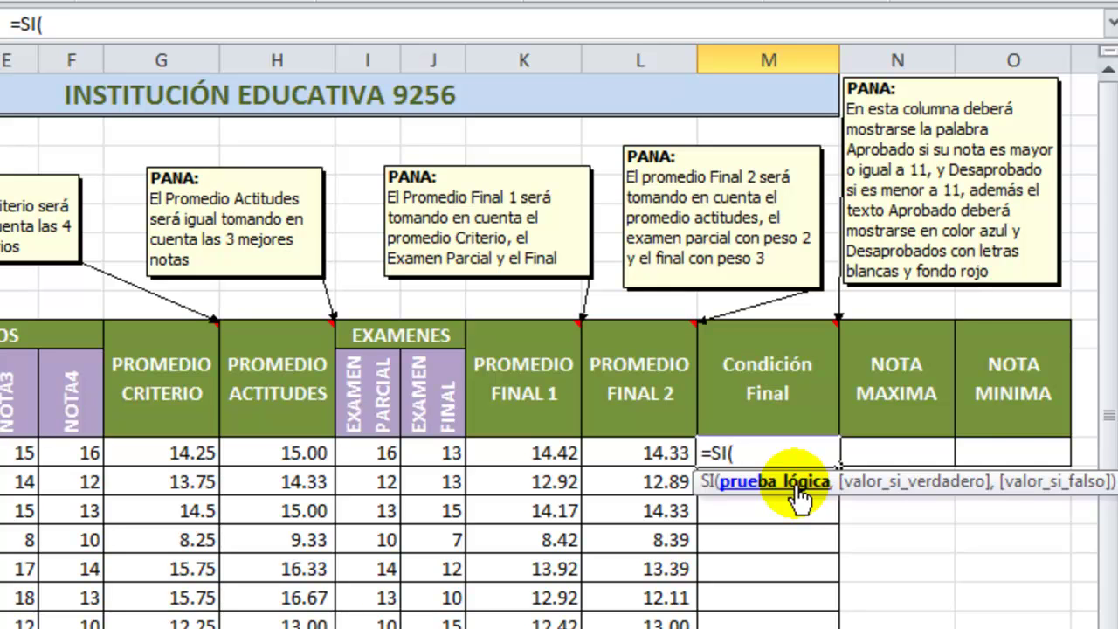
pyautogui.click(654, 453)
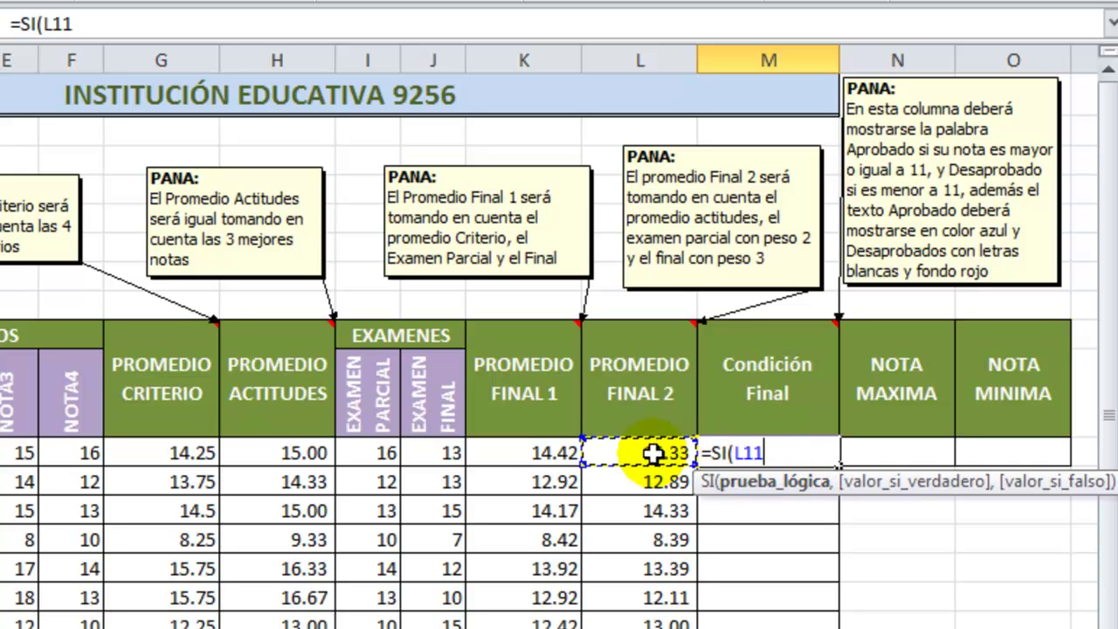
pyautogui.write('>')
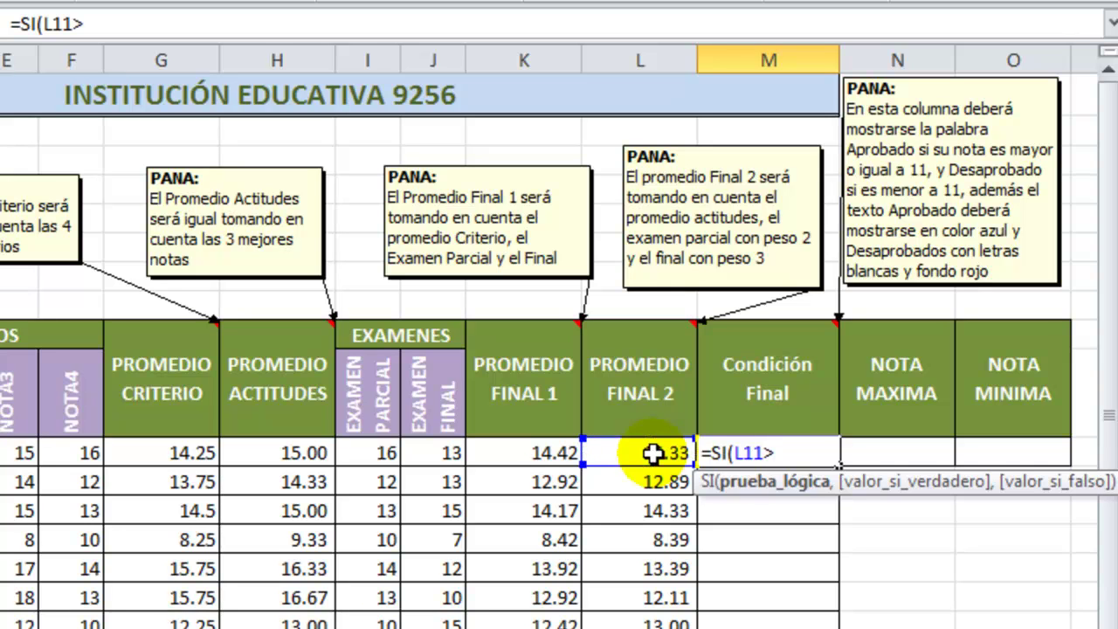
pyautogui.write('=11')
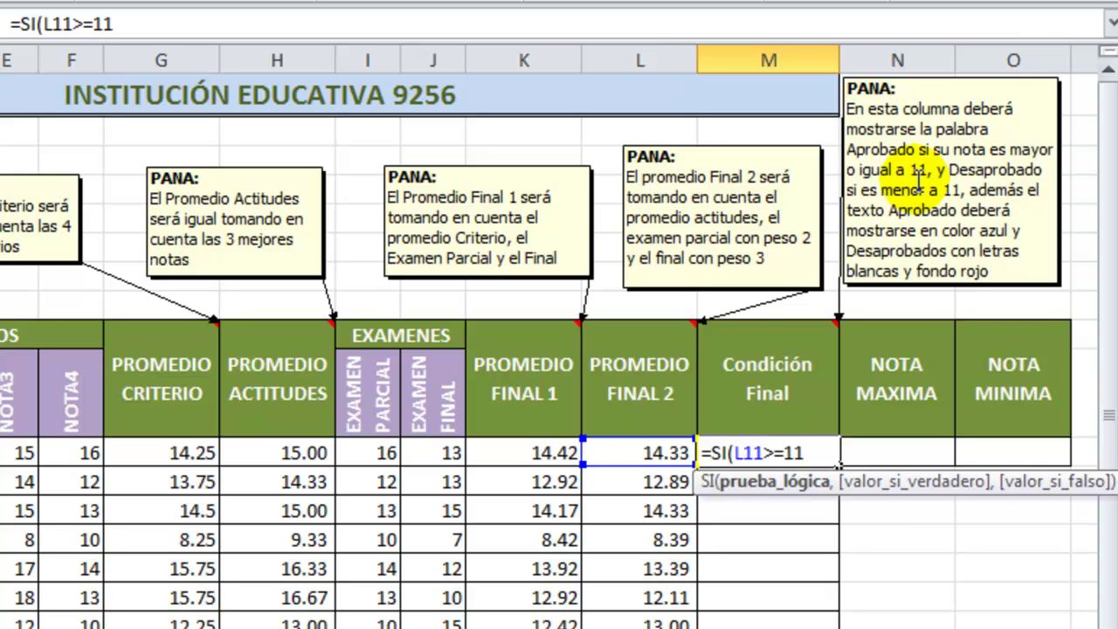
pyautogui.write(',')
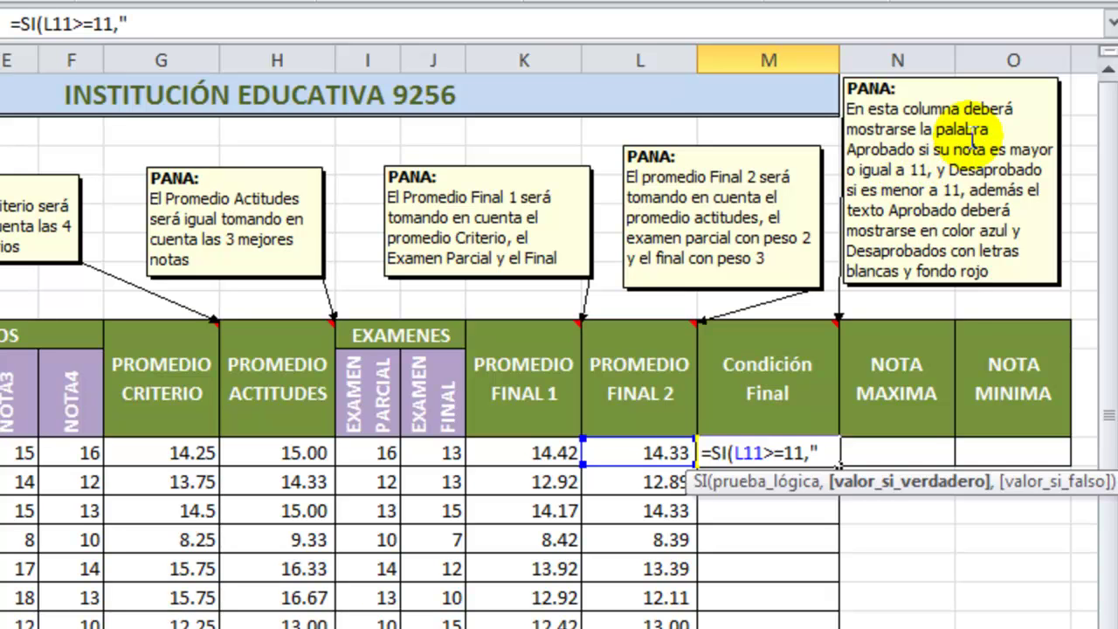
pyautogui.write('"APROBADO')
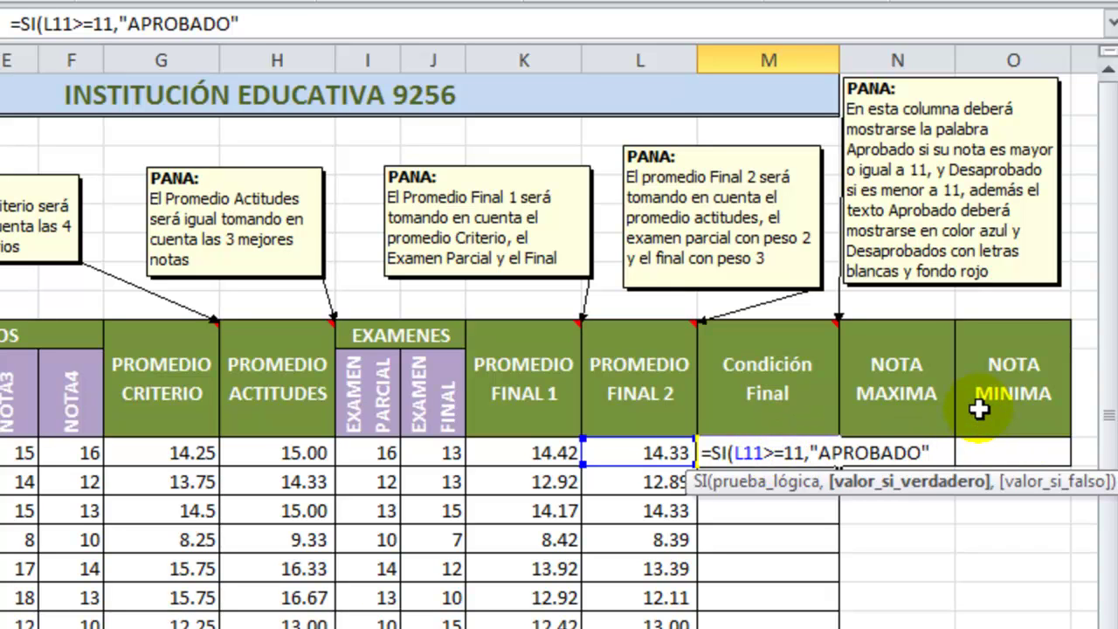
pyautogui.write(',"DESAPROBADO"')
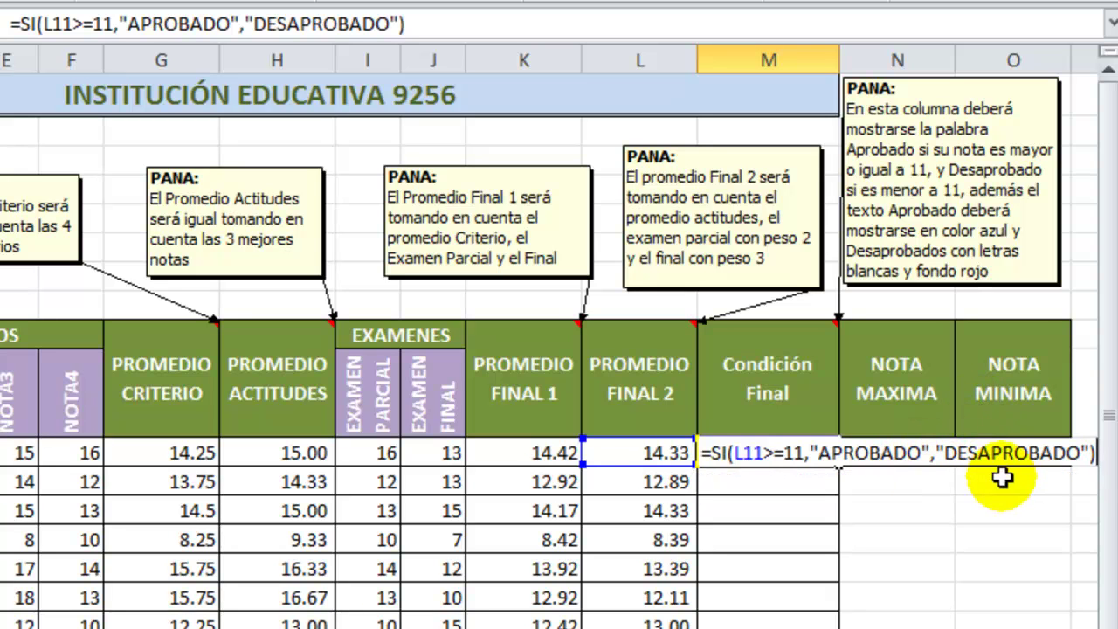
pyautogui.press('Return')
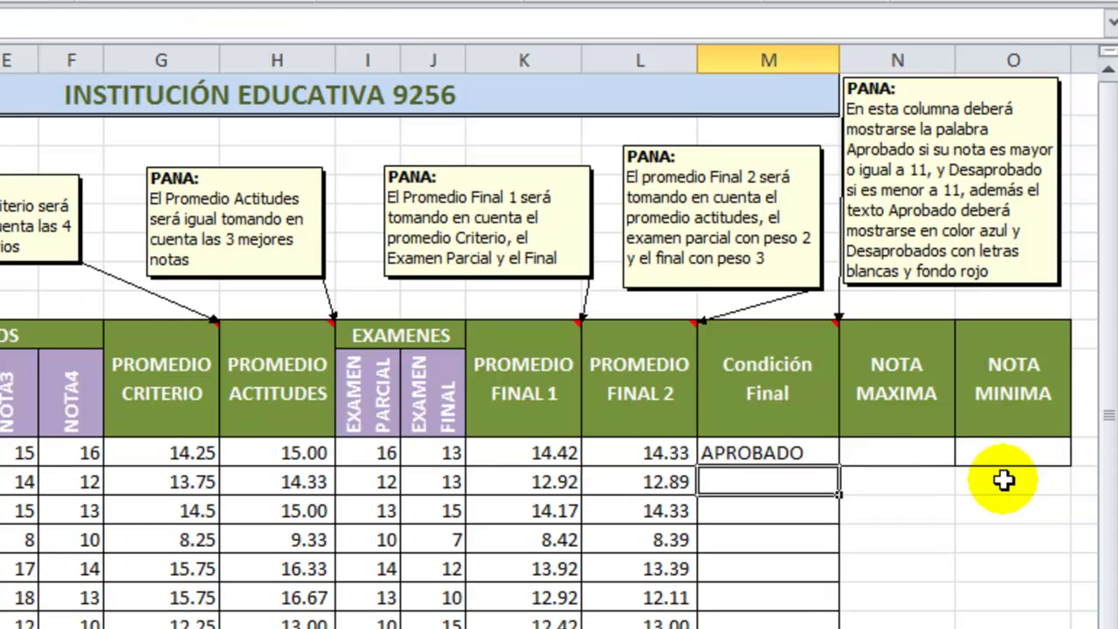
pyautogui.press('Up')
pyautogui.moveTo(840, 447); pyautogui.dragTo(826, 616)
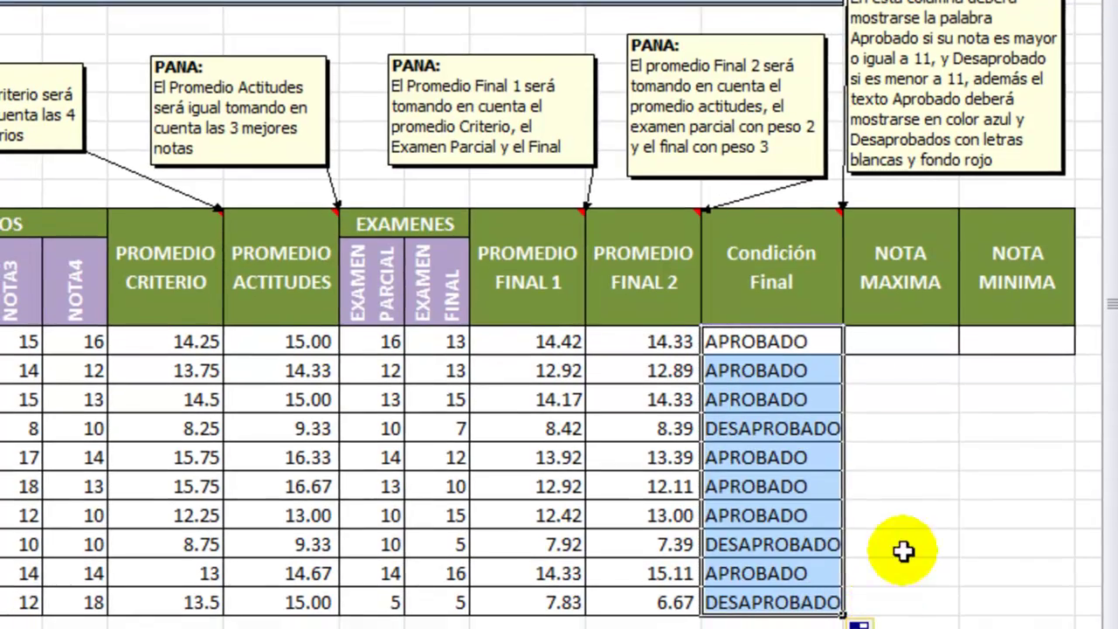
# Create a new conditional formatting rule for M11 that formats only cells whose value is equal to (igual a) APROBADO
pyautogui.click(800, 358)
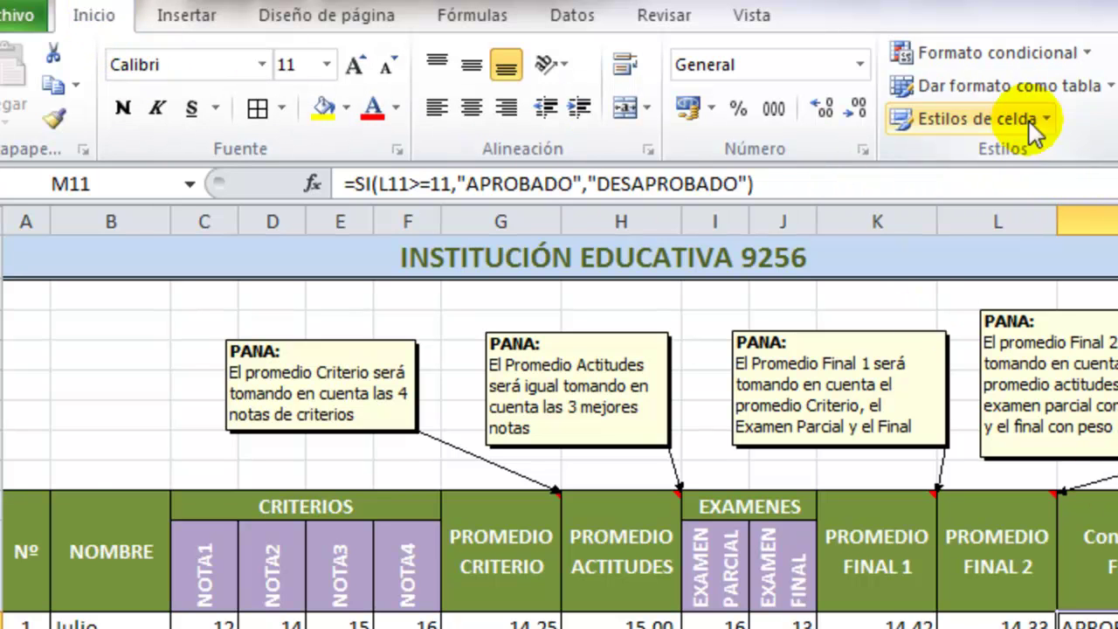
pyautogui.click(1092, 59)
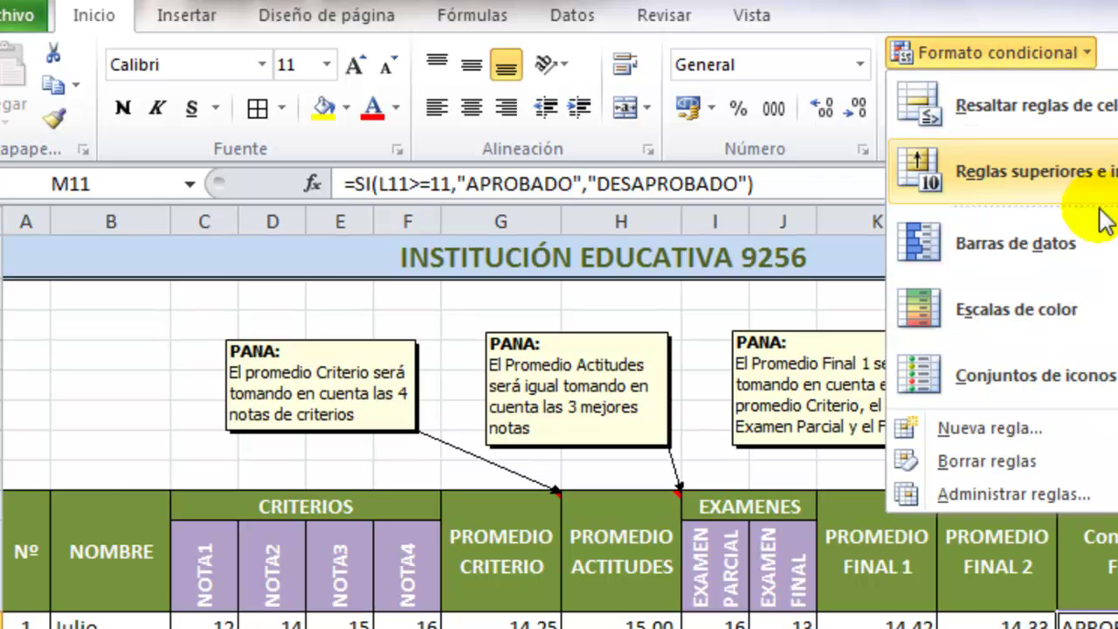
pyautogui.click(1013, 494)
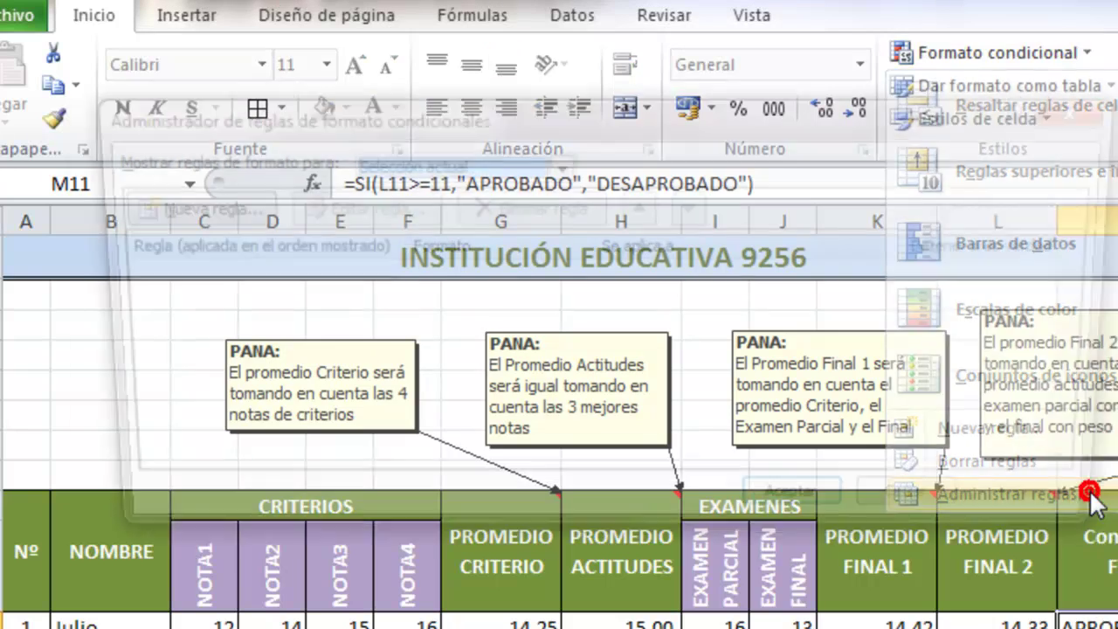
pyautogui.click(220, 212)
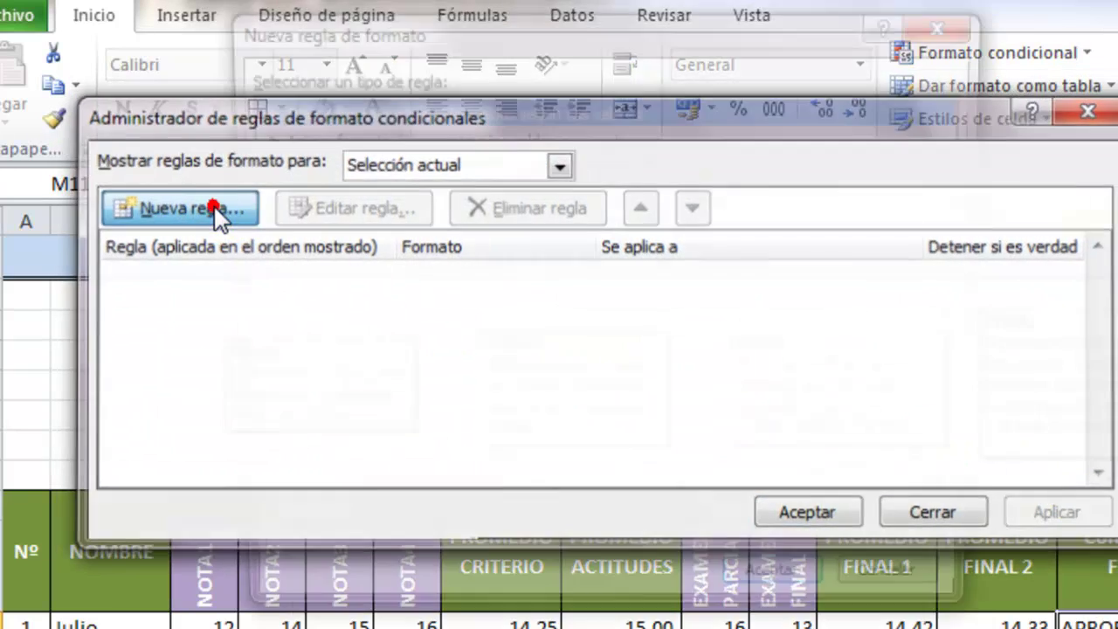
pyautogui.click(362, 140)
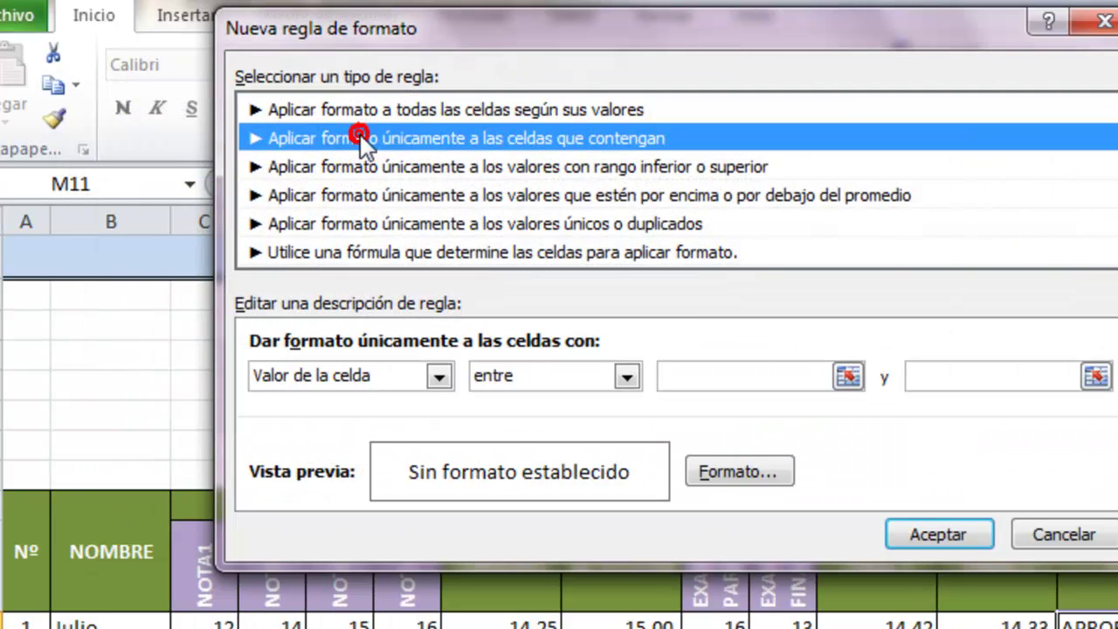
pyautogui.click(625, 374)
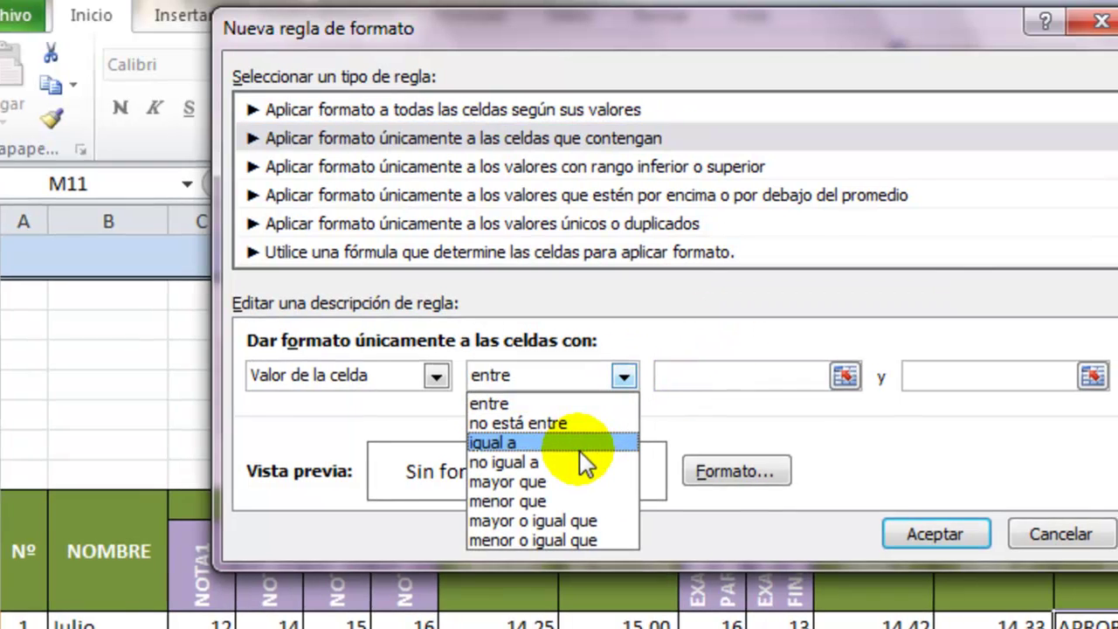
pyautogui.click(568, 443)
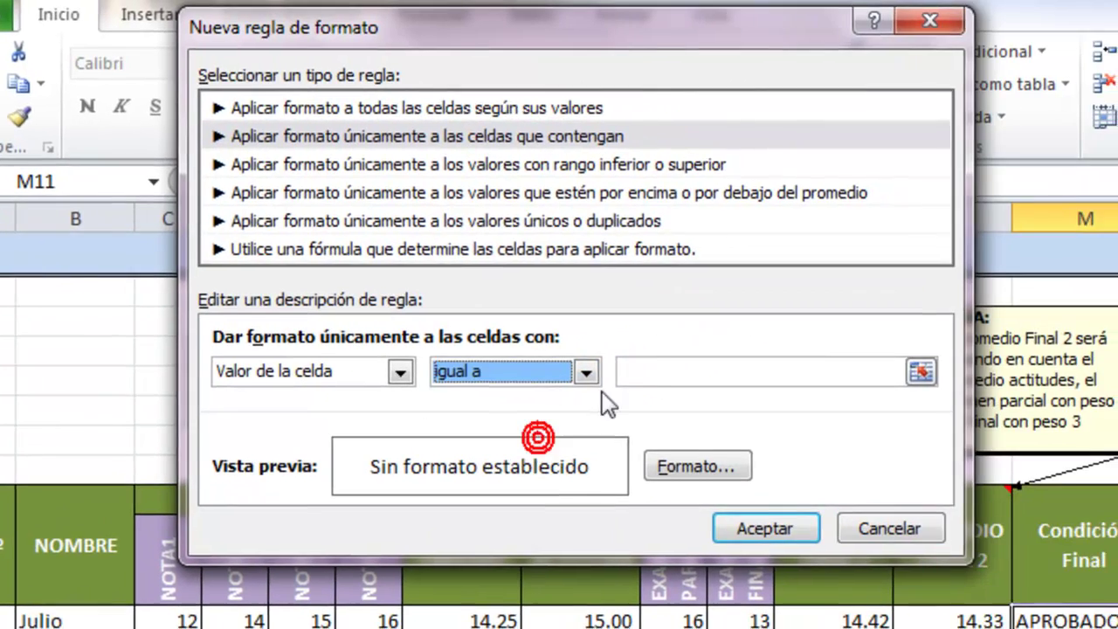
pyautogui.click(647, 371)
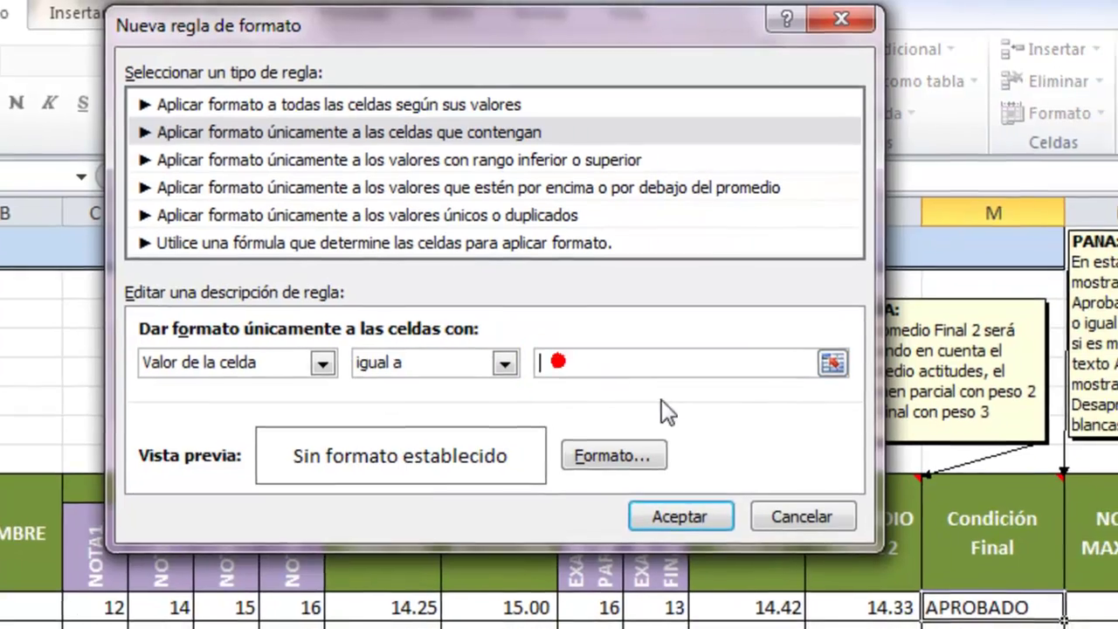
pyautogui.write('APROBADO')
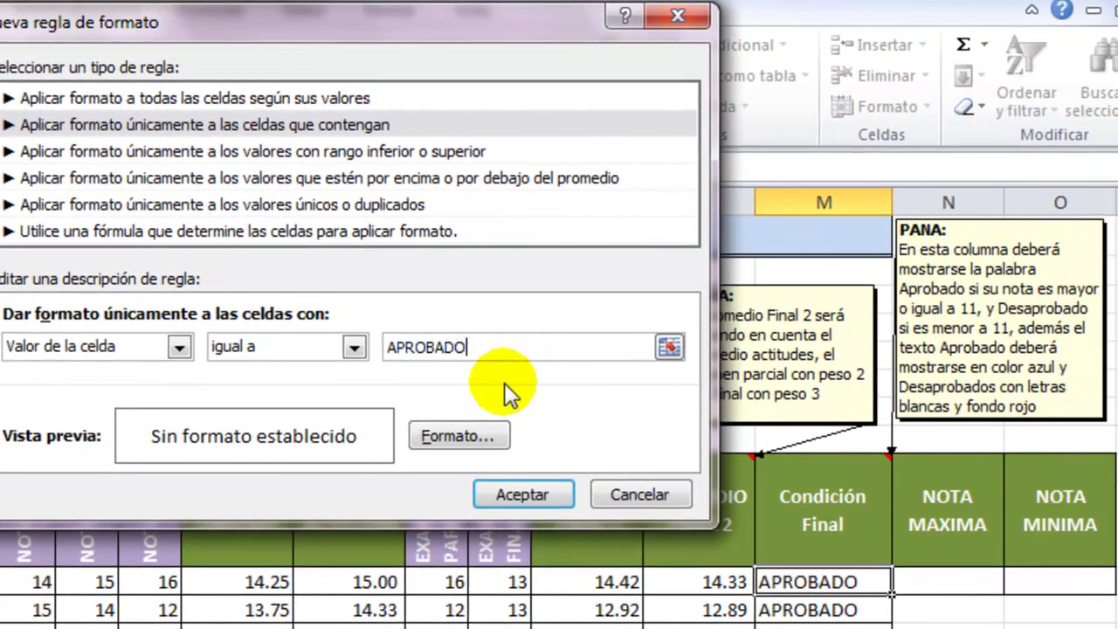
# Give the APROBADO rule a dark blue bold (Negrita) font and accept the rule
pyautogui.click(471, 436)
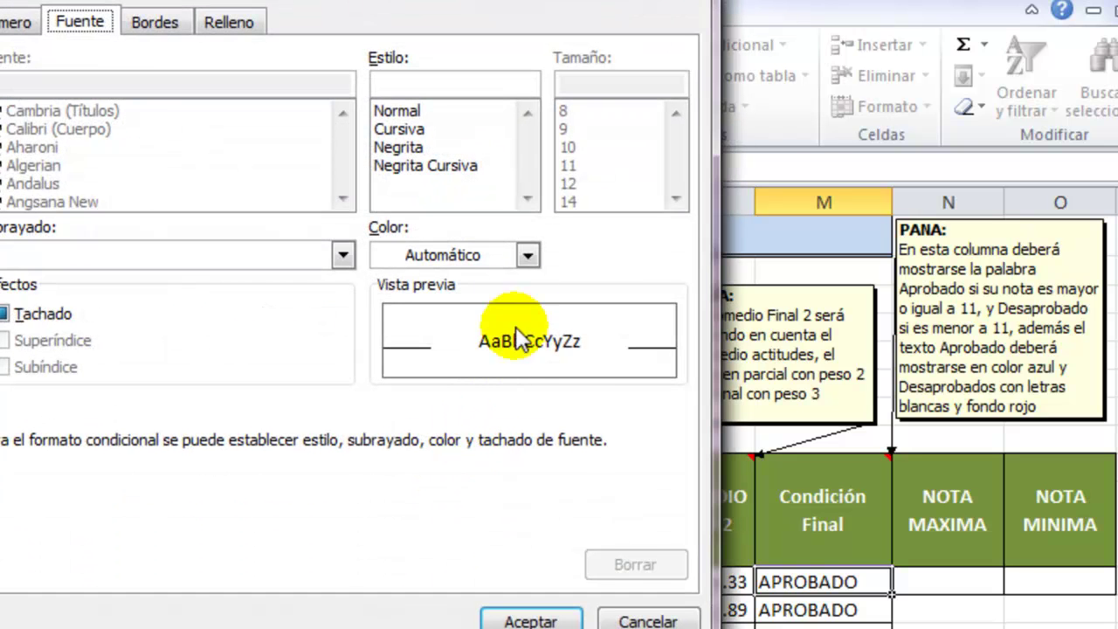
pyautogui.click(527, 256)
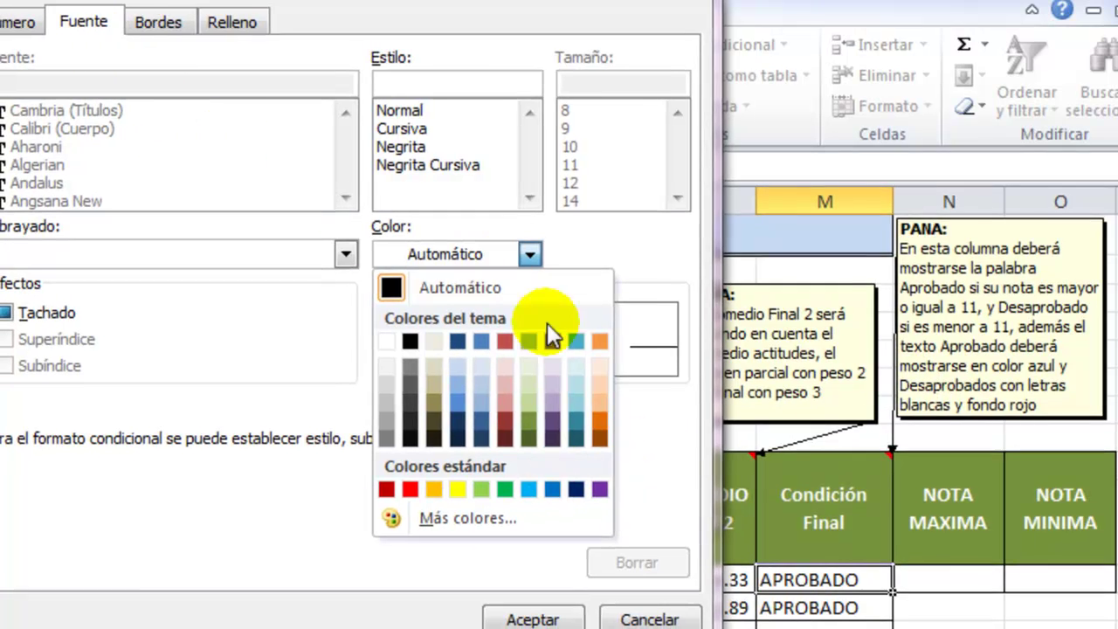
pyautogui.click(574, 491)
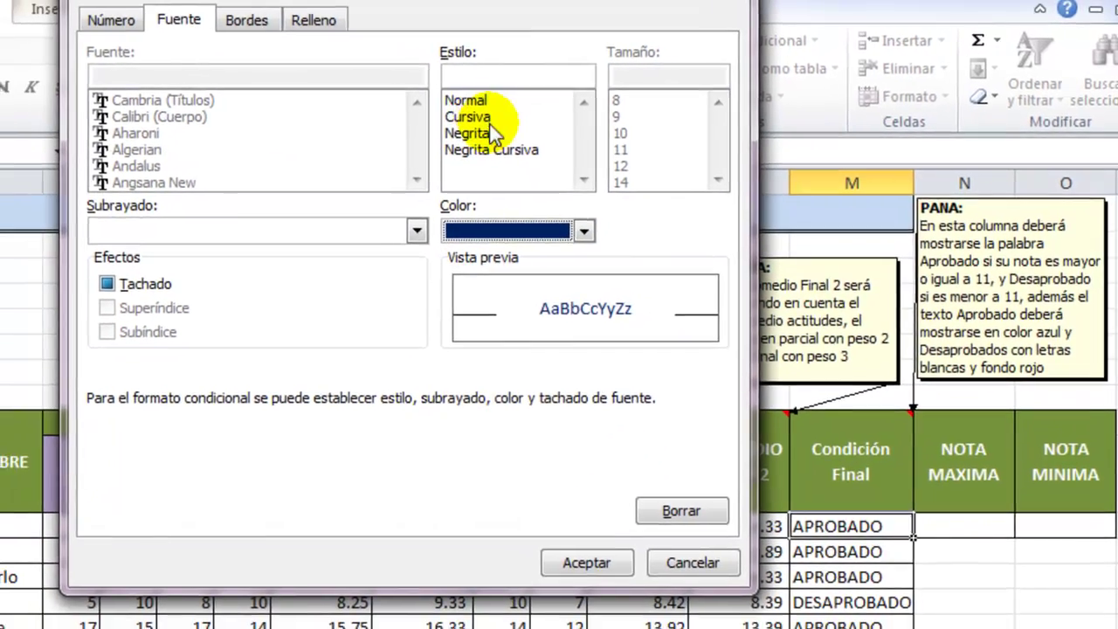
pyautogui.click(456, 140)
pyautogui.click(622, 541)
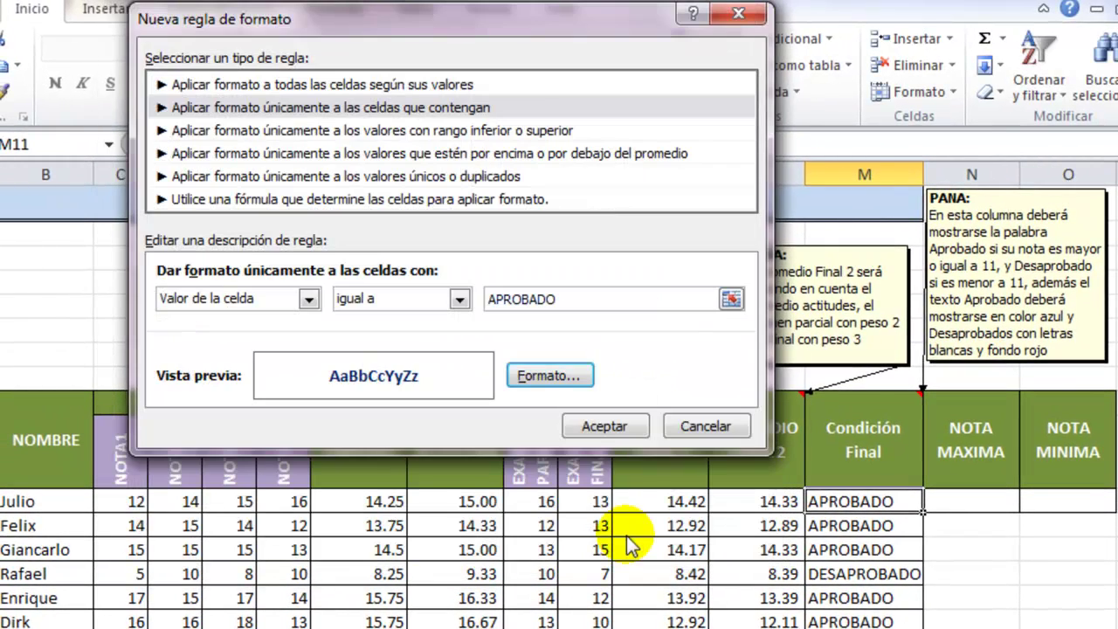
pyautogui.click(606, 425)
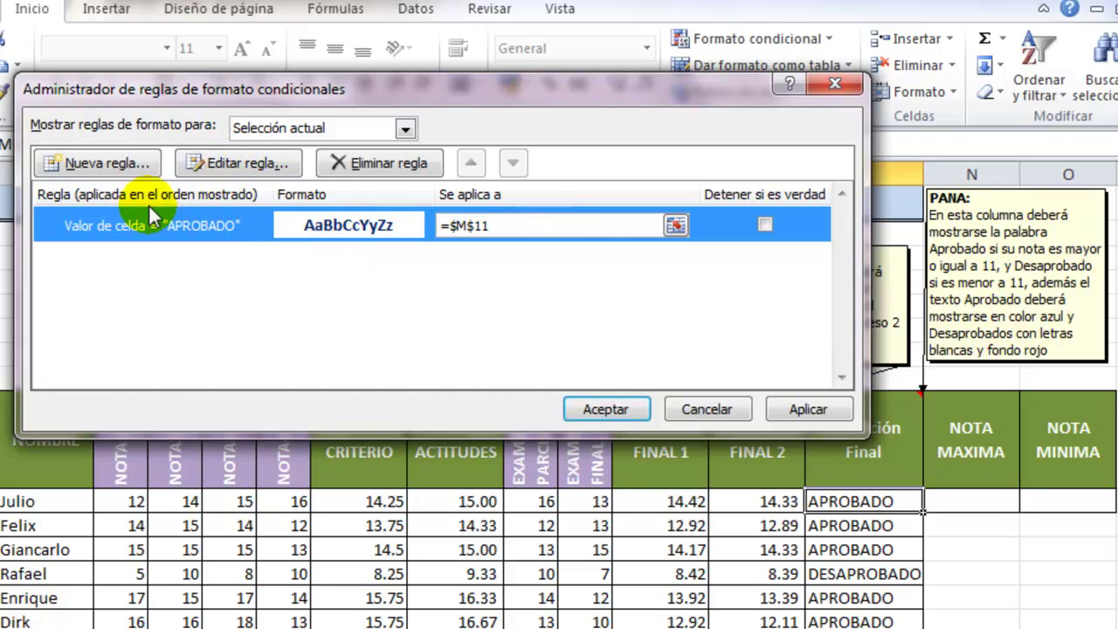
# Add a second rule for M11 that formats only cells whose value is equal to (igual a) DESAPROBADO
pyautogui.click(120, 166)
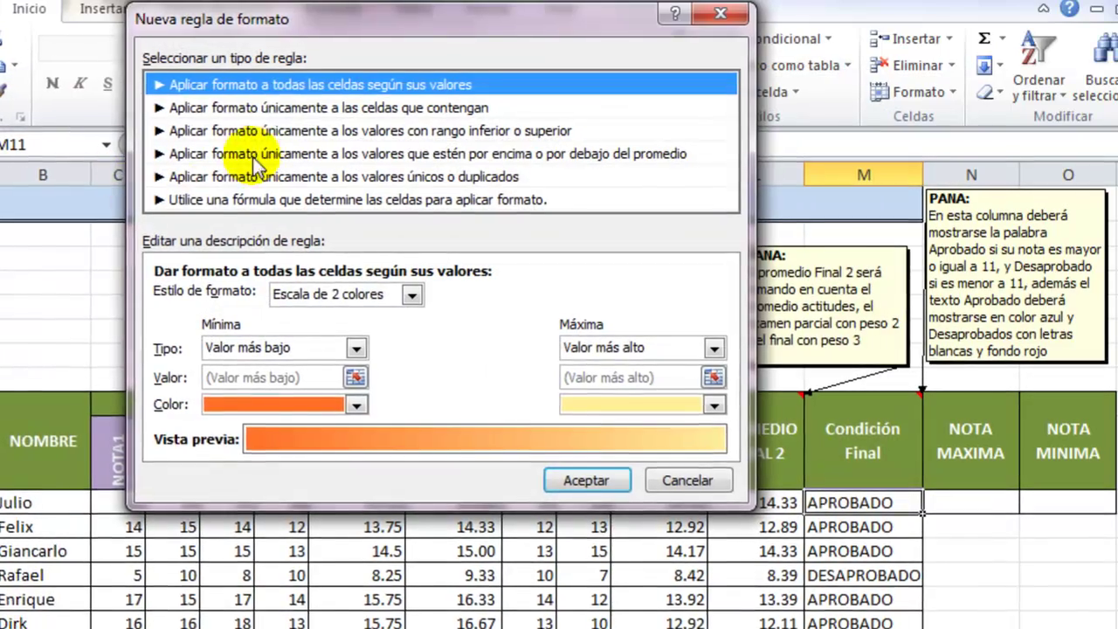
pyautogui.click(278, 109)
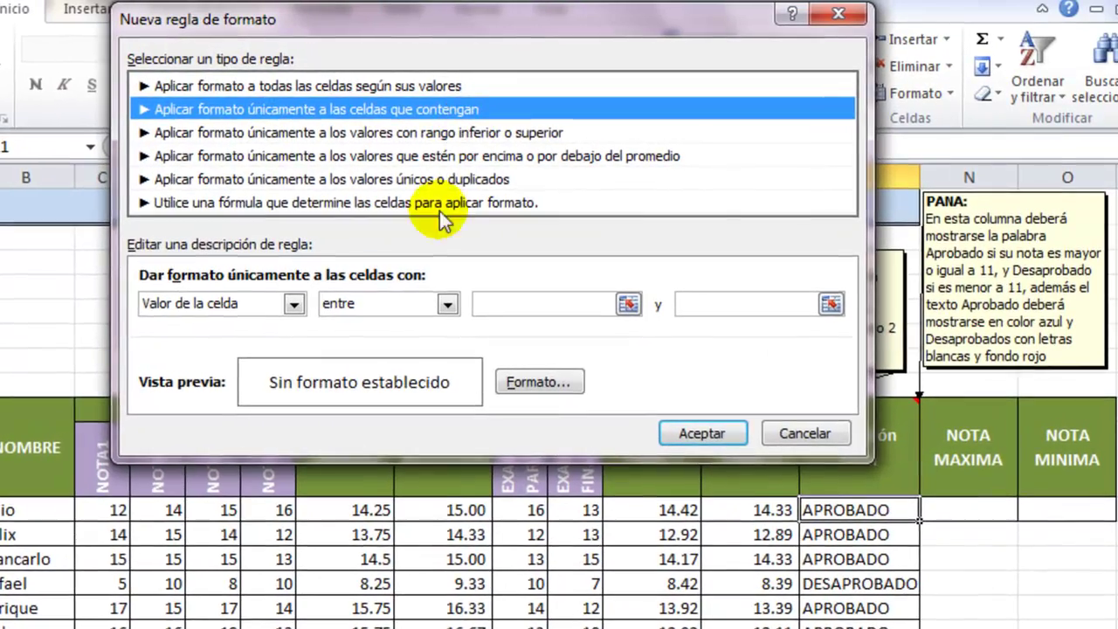
pyautogui.click(452, 301)
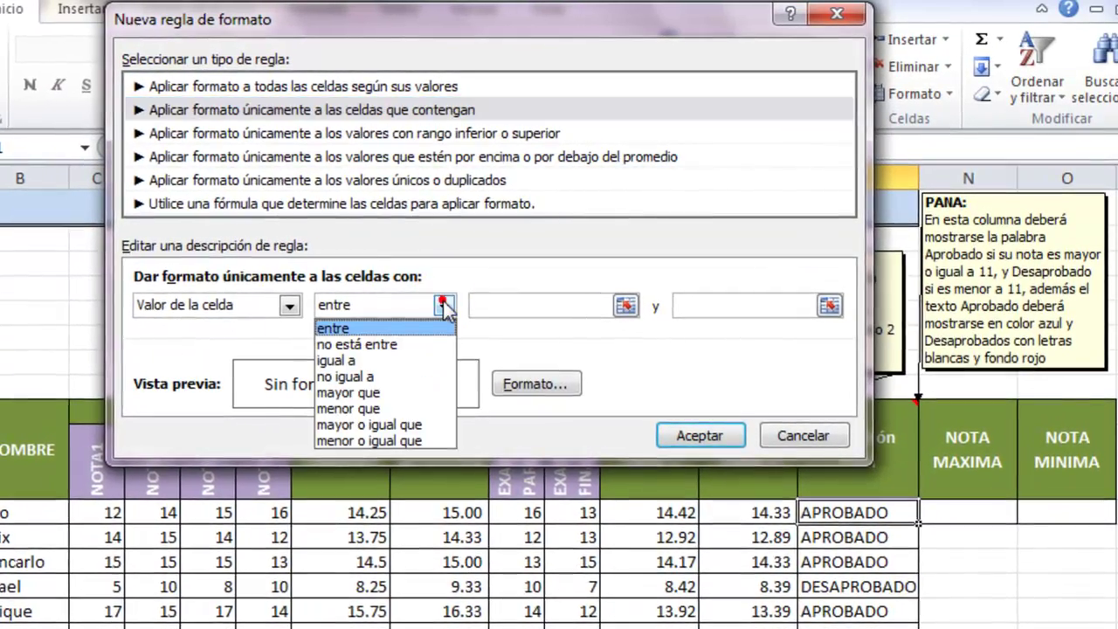
pyautogui.click(391, 361)
pyautogui.click(507, 315)
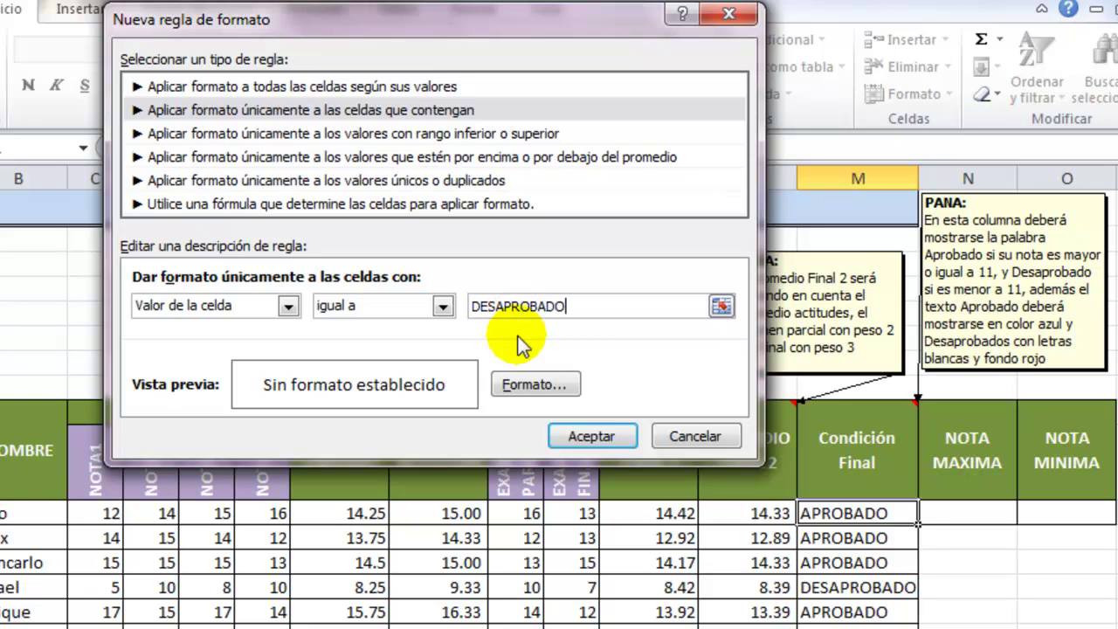
# Give the DESAPROBADO rule a white bold (Negrita) font and a red fill, and accept the rule
pyautogui.click(535, 384)
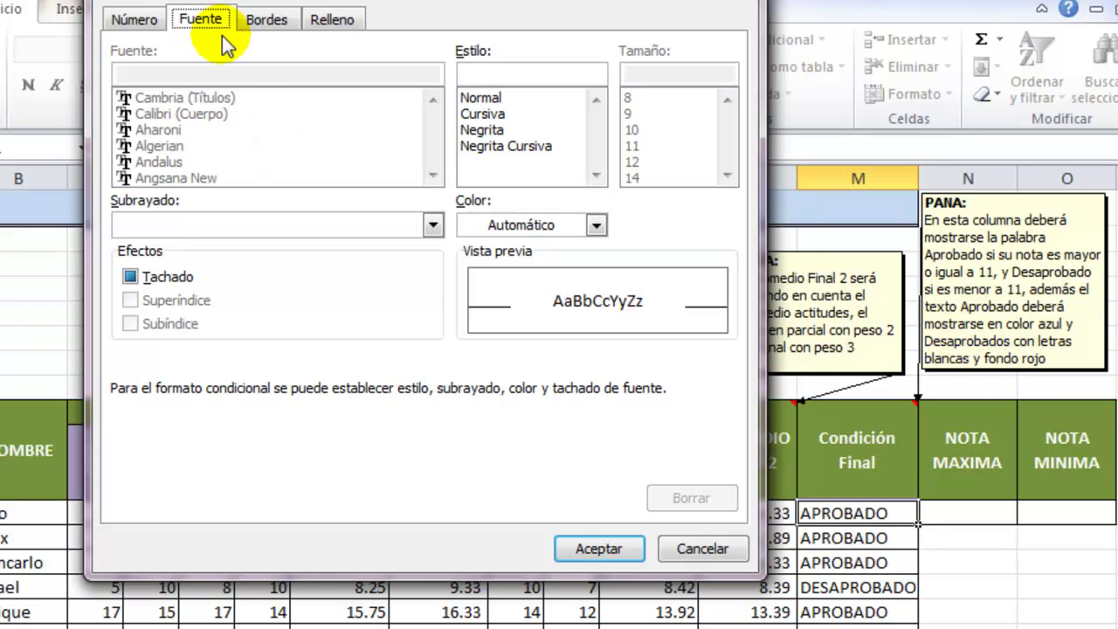
pyautogui.click(598, 227)
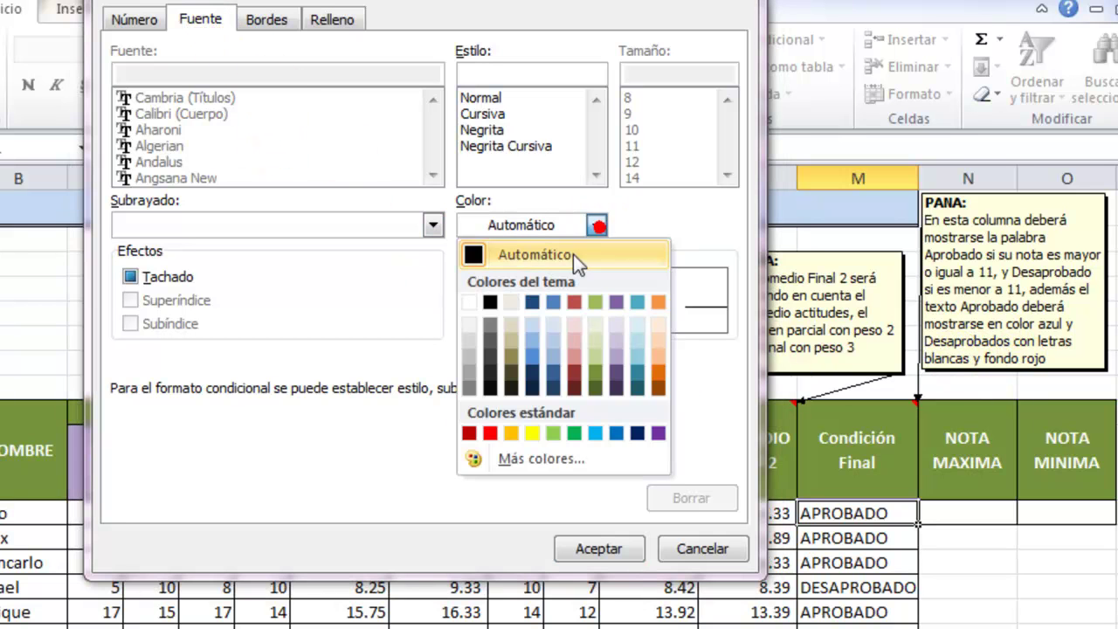
pyautogui.click(469, 300)
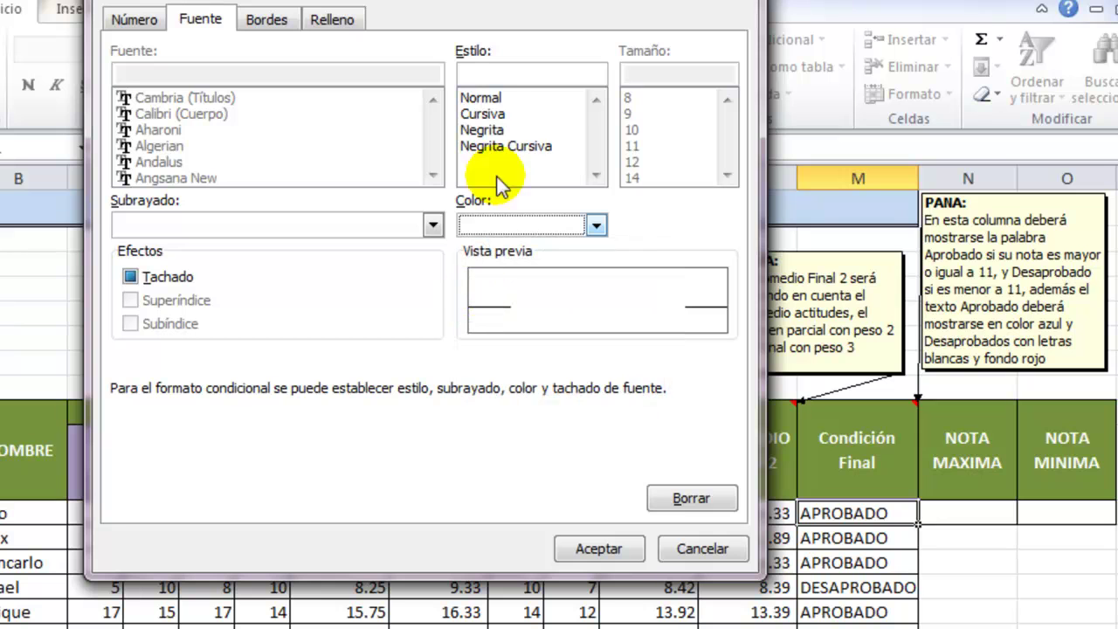
pyautogui.click(495, 131)
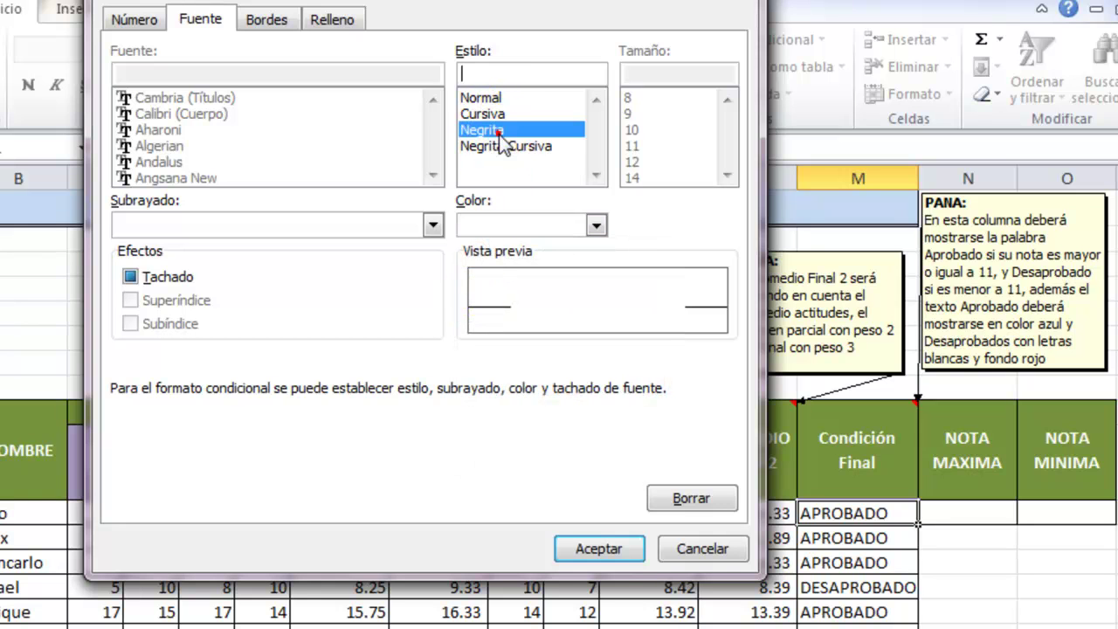
pyautogui.click(346, 19)
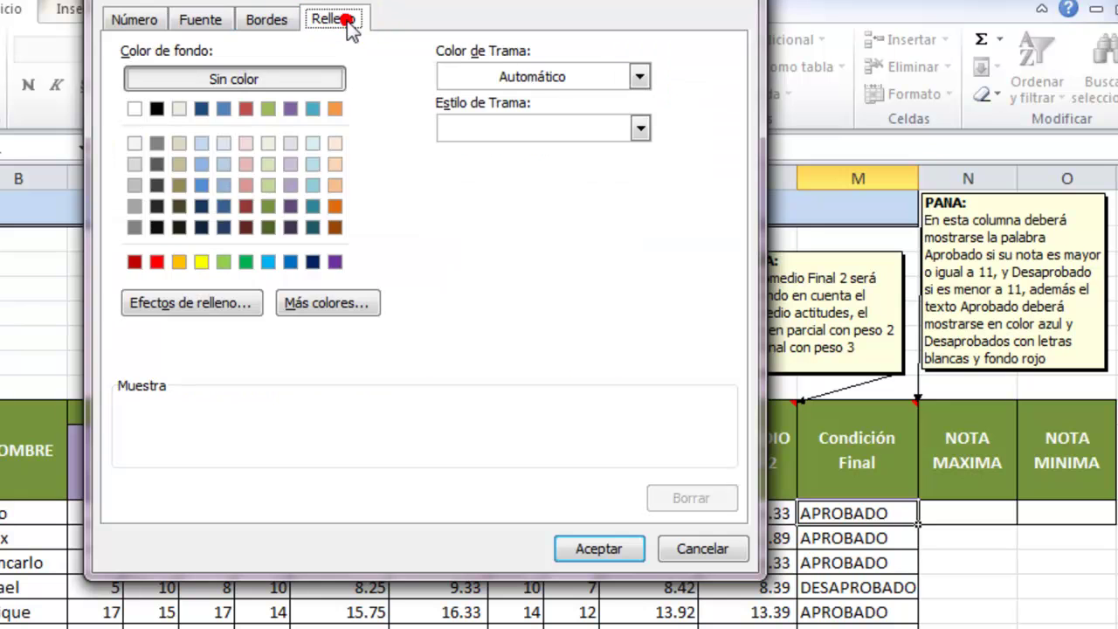
pyautogui.click(157, 262)
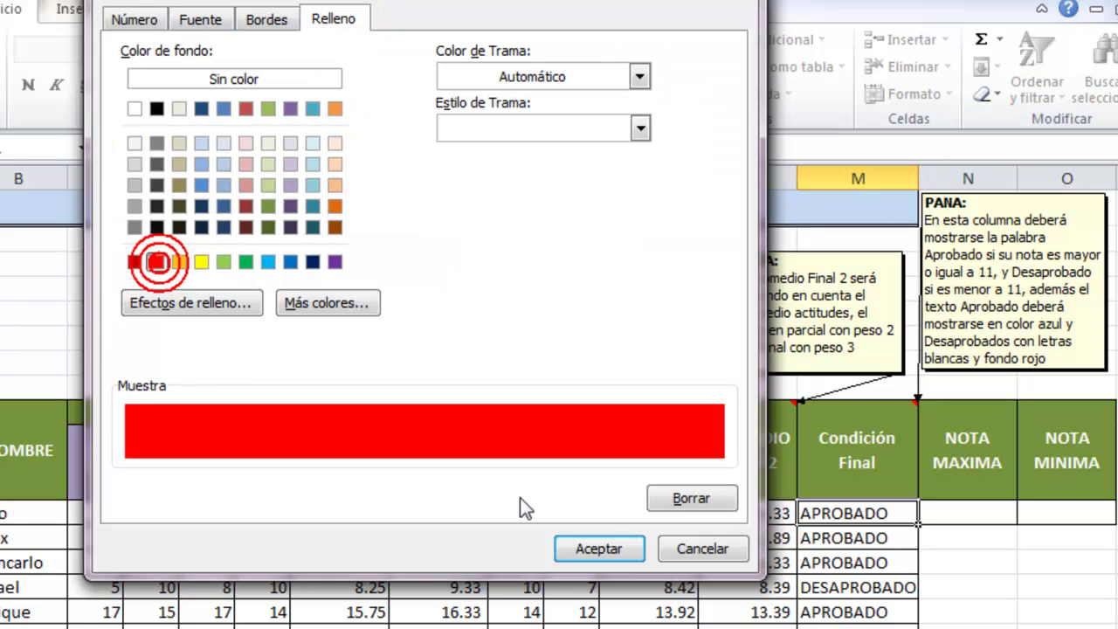
pyautogui.click(600, 552)
pyautogui.click(590, 437)
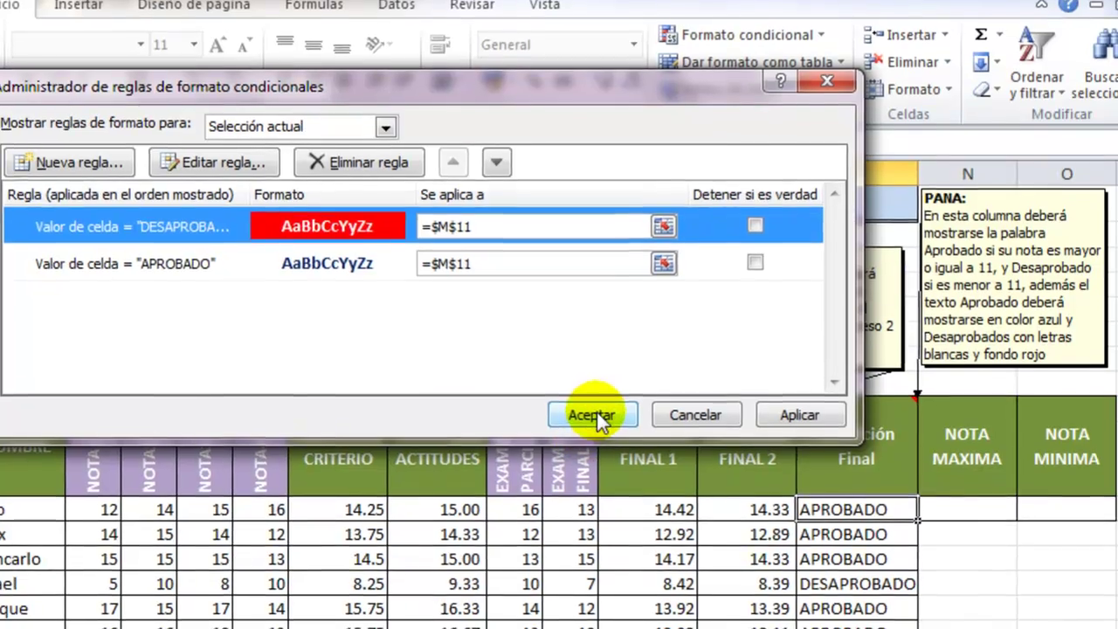
# Apply both conditional formatting rules to M11 and fill the cell down the Condición Final column
pyautogui.click(592, 416)
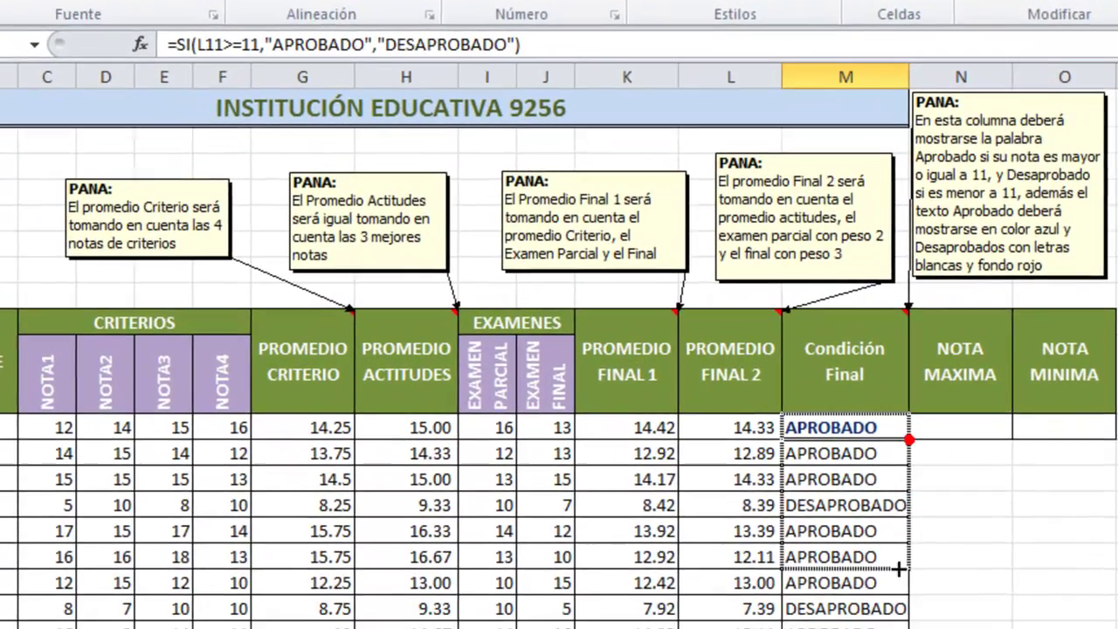
pyautogui.moveTo(898, 569); pyautogui.dragTo(905, 628)
pyautogui.click(955, 432)
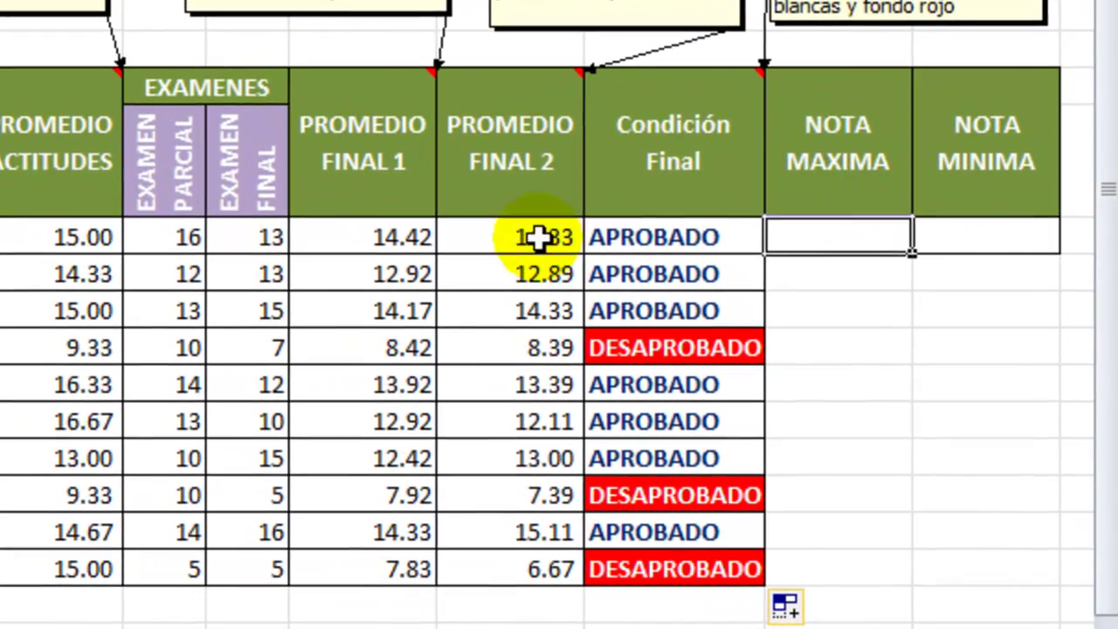
# Enter =MAX(L11:L20) in N11 under NOTA MAXIMA to get the highest PROMEDIO FINAL 2 grade
pyautogui.moveTo(537, 237); pyautogui.dragTo(531, 620)
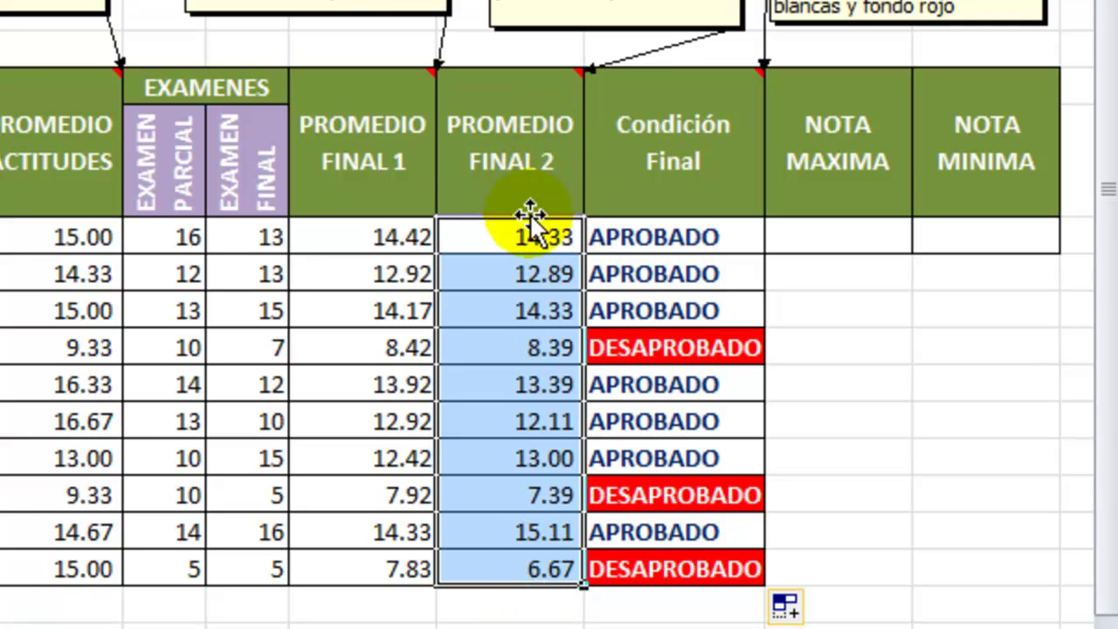
pyautogui.click(519, 536)
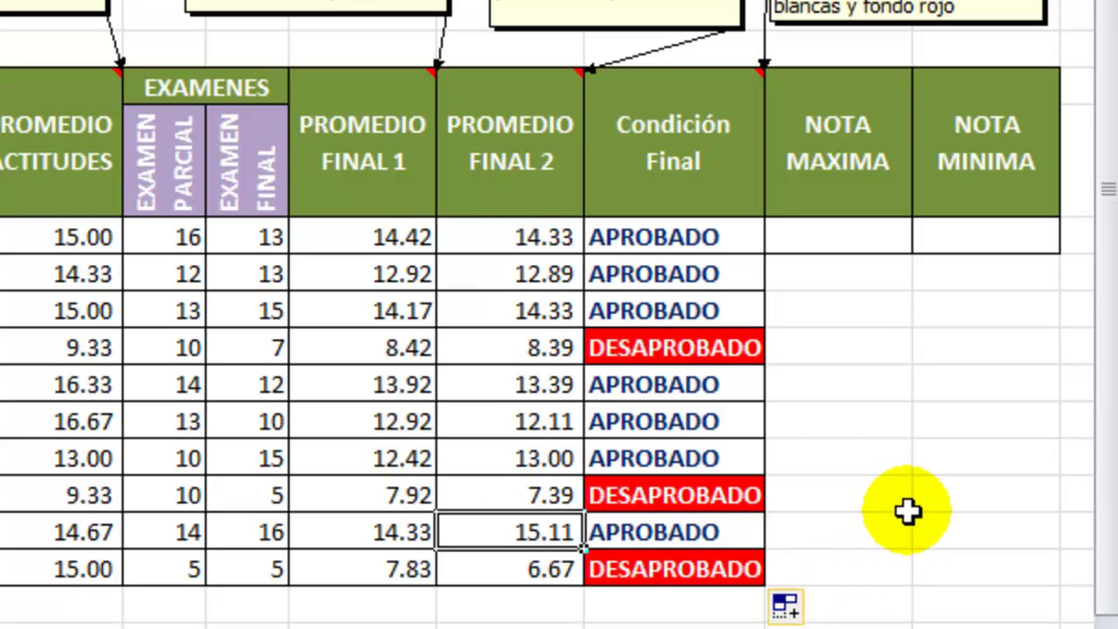
pyautogui.click(838, 234)
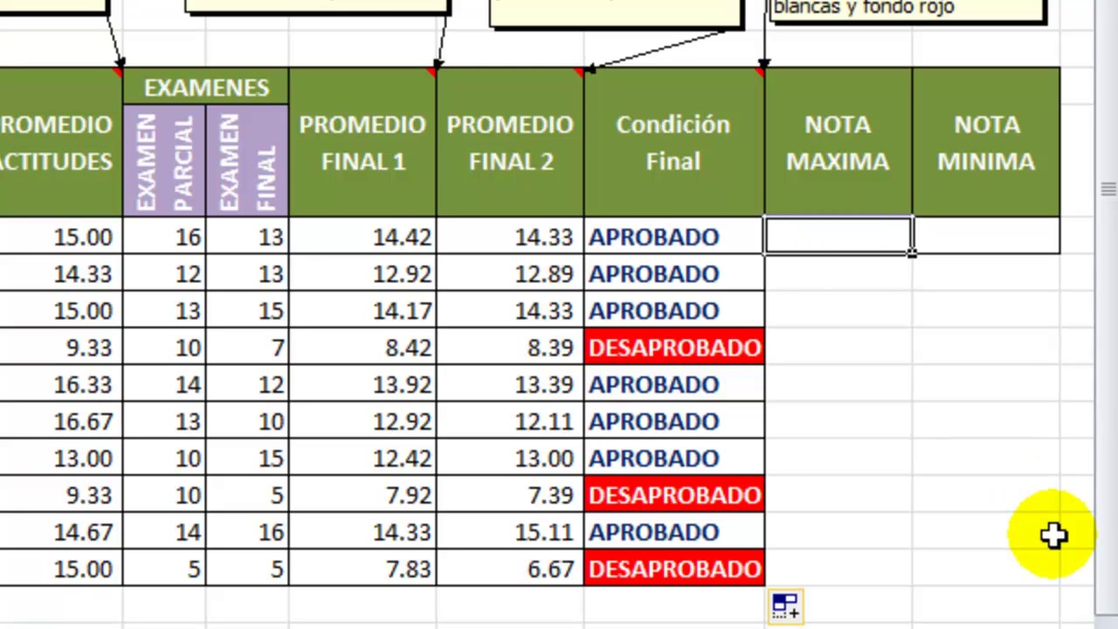
pyautogui.write('=MAX')
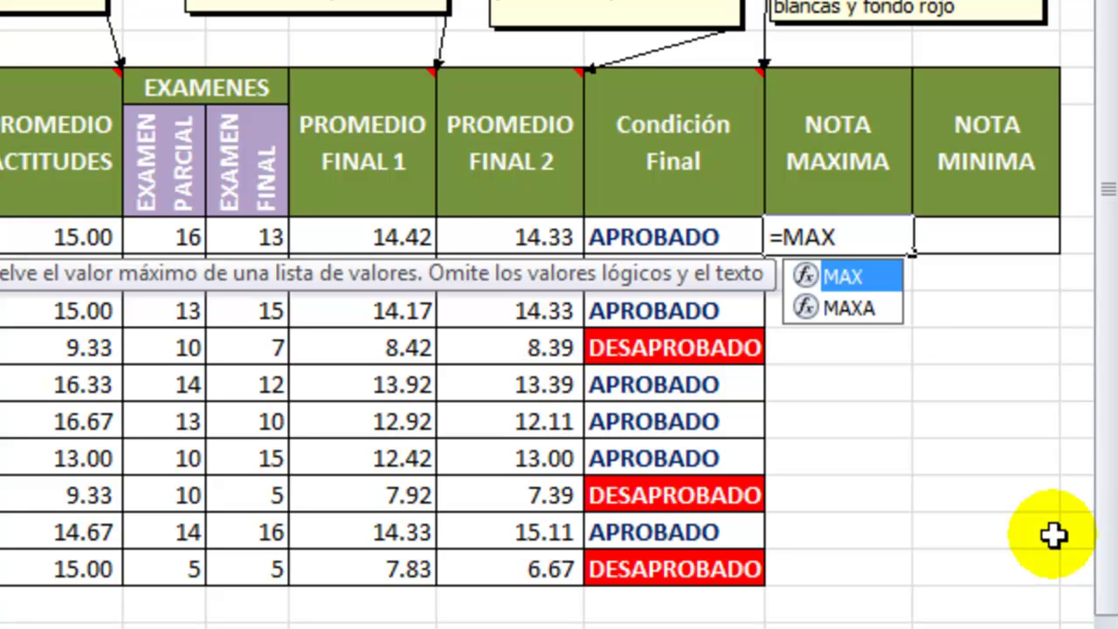
pyautogui.write('(')
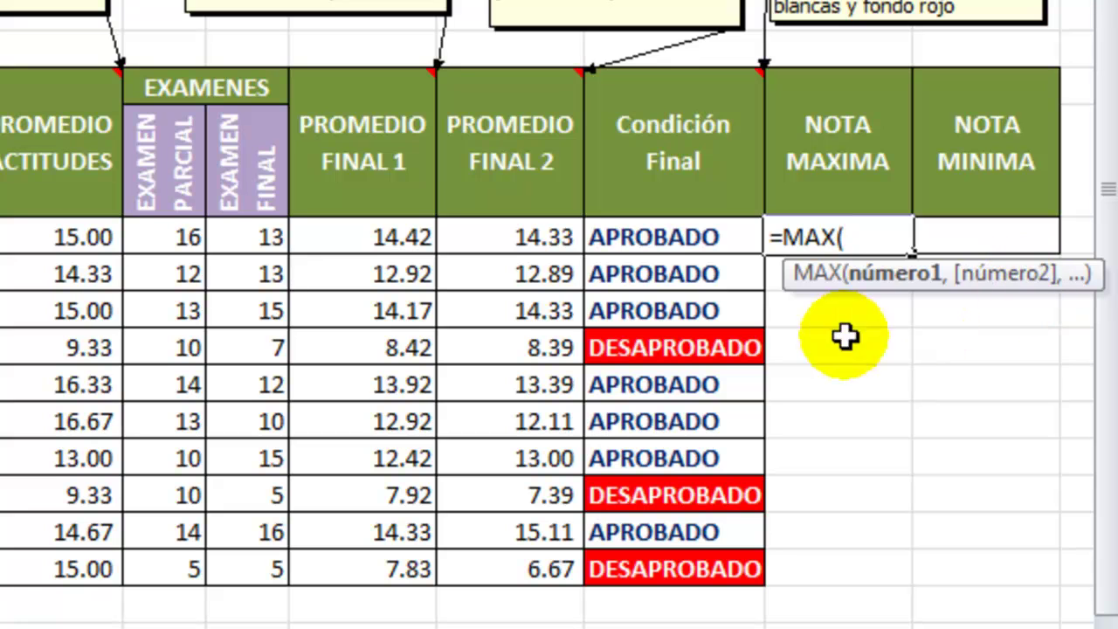
pyautogui.moveTo(549, 236); pyautogui.dragTo(520, 569)
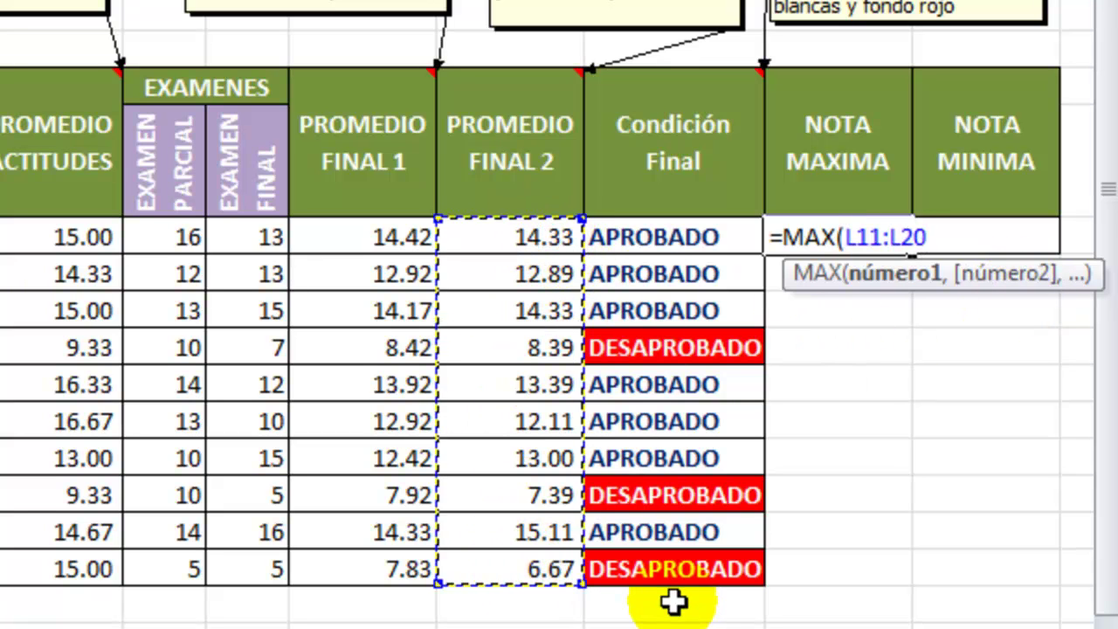
pyautogui.write(')')
pyautogui.press('Return')
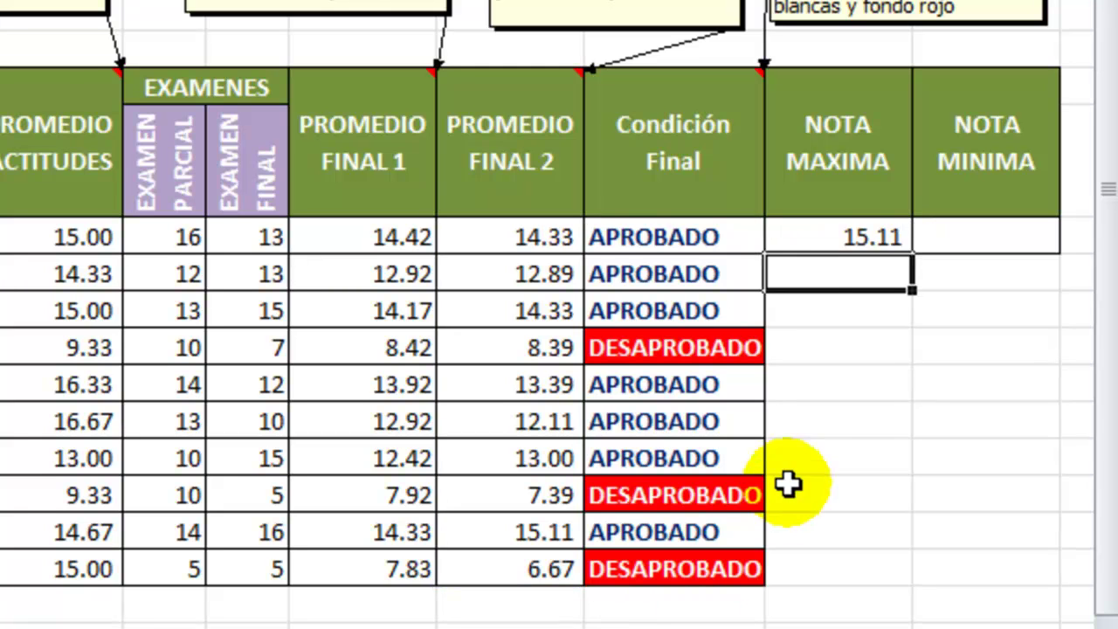
# Enter =MIN(L11:L20) in O11 under NOTA MINIMA to get the lowest PROMEDIO FINAL 2 grade
pyautogui.click(977, 242)
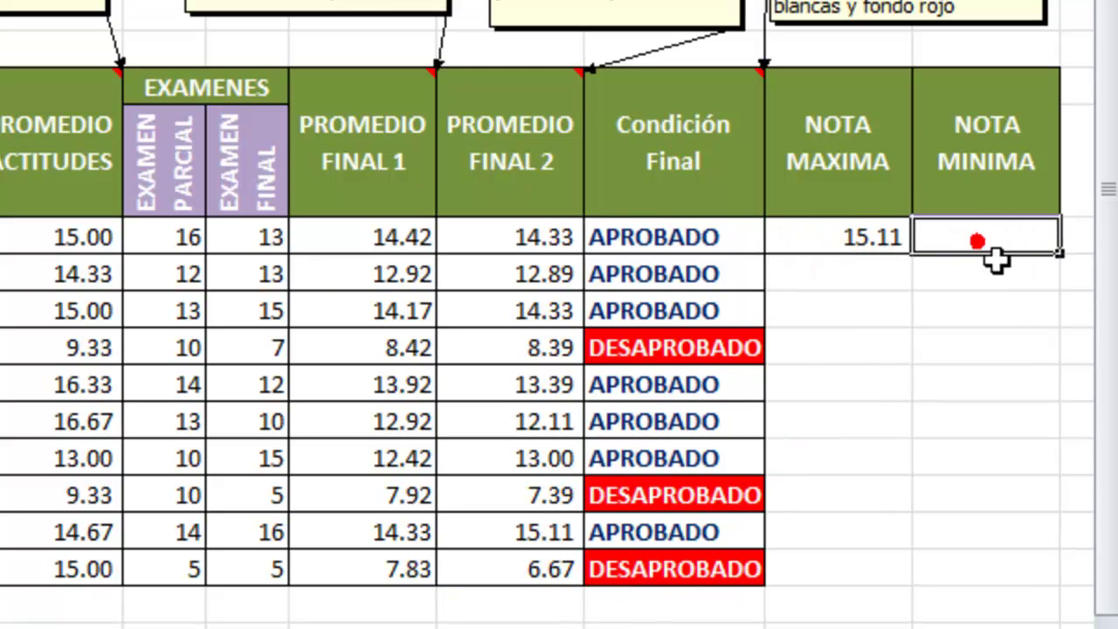
pyautogui.moveTo(559, 242); pyautogui.dragTo(541, 562)
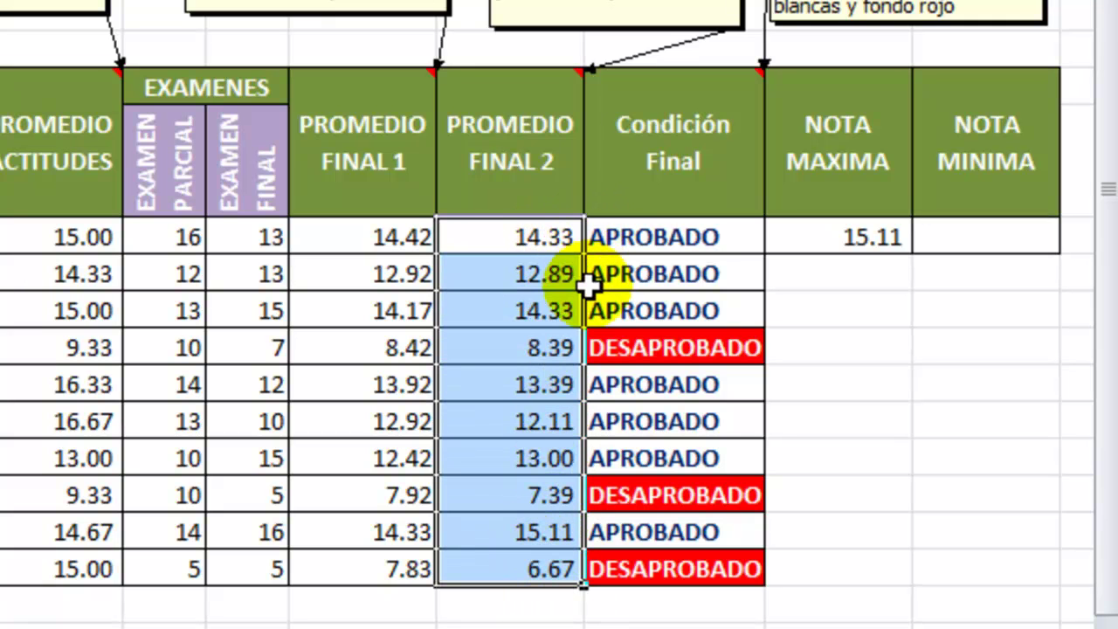
pyautogui.click(556, 568)
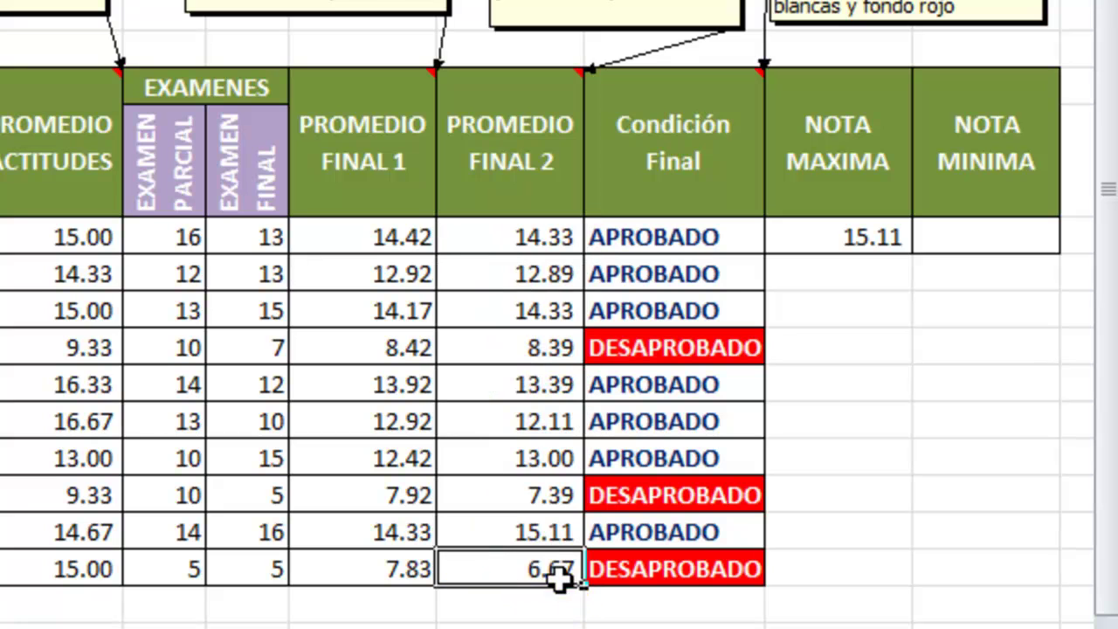
pyautogui.click(949, 239)
pyautogui.write('=')
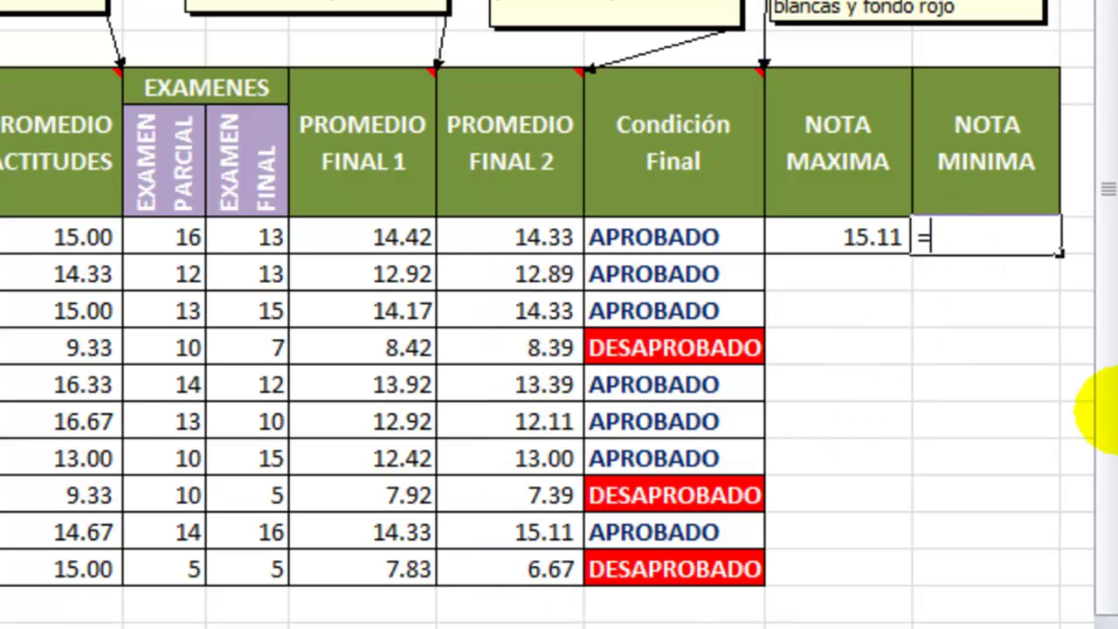
pyautogui.write('MIN(')
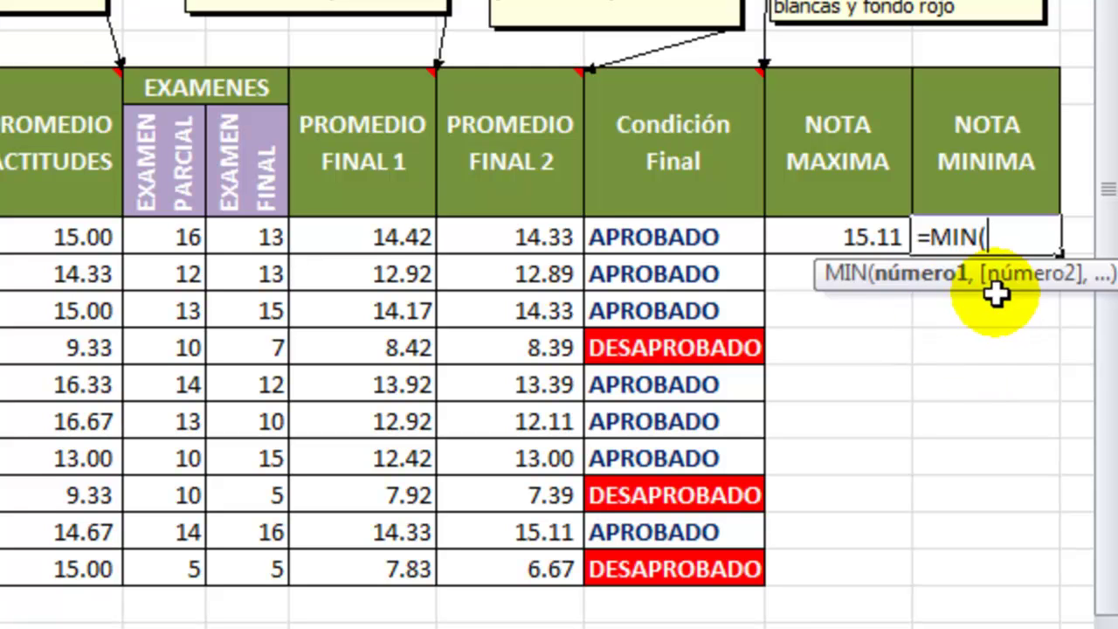
pyautogui.click(530, 227)
pyautogui.moveTo(530, 225); pyautogui.dragTo(519, 563)
pyautogui.write(')')
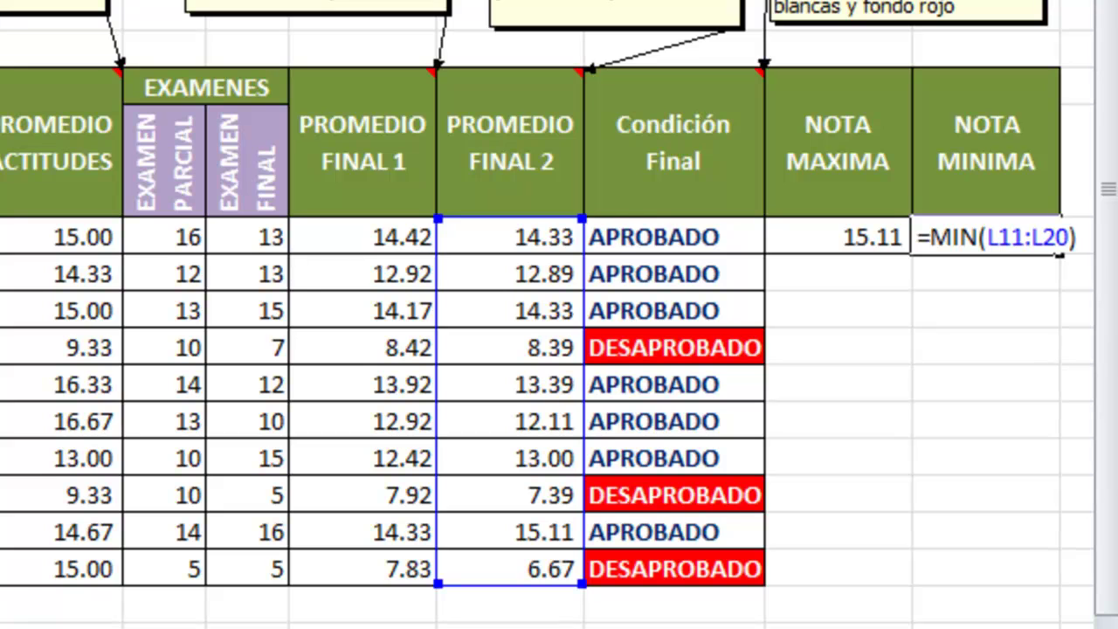
pyautogui.press('Return')
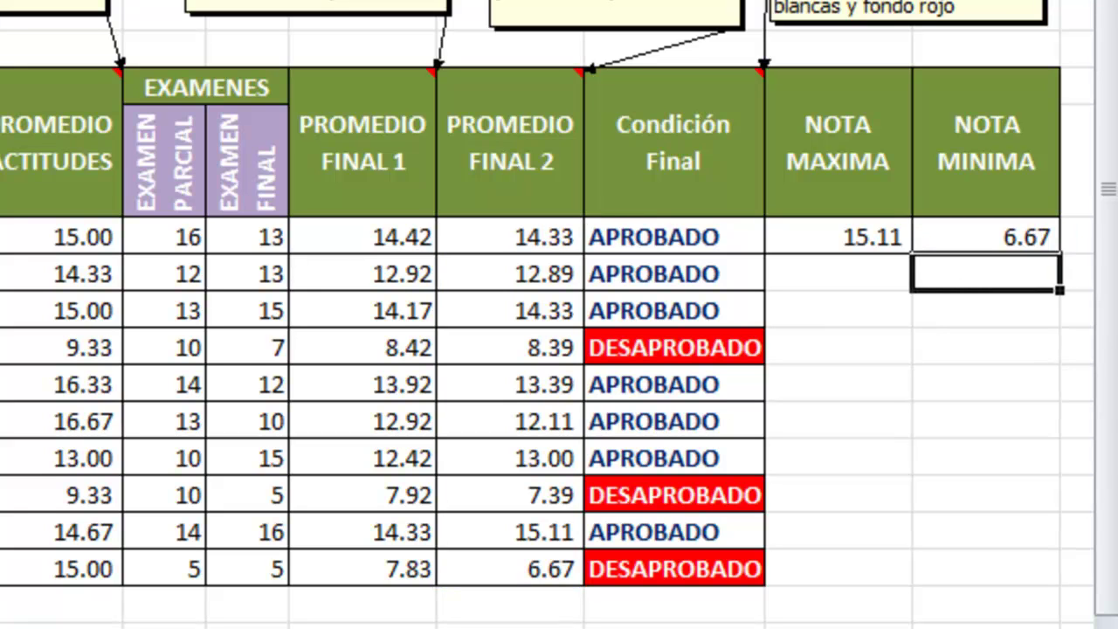
pyautogui.click(997, 425)
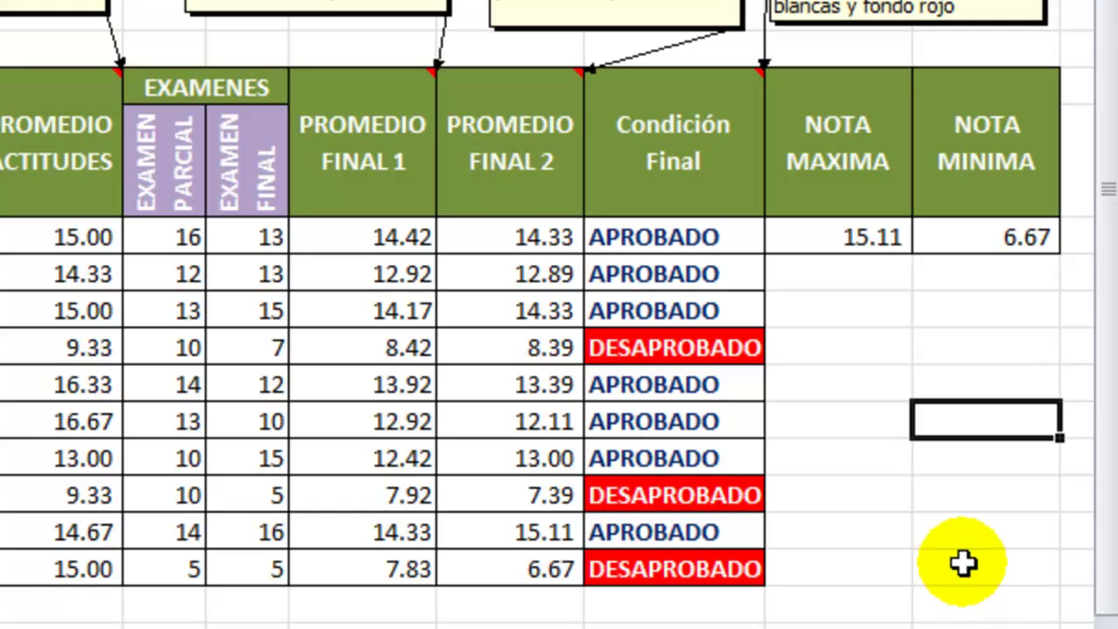